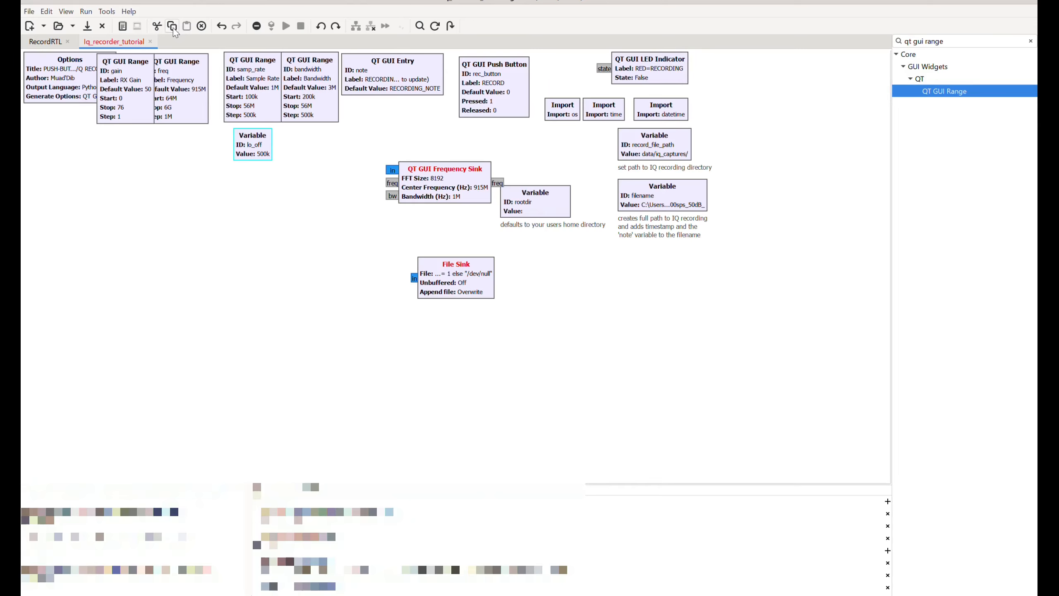
Step: Spread out the overlapping QT GUI Range, Entry and Push Button blocks into a tidy row along the canvas's upper edge
drag(184, 101, 202, 108)
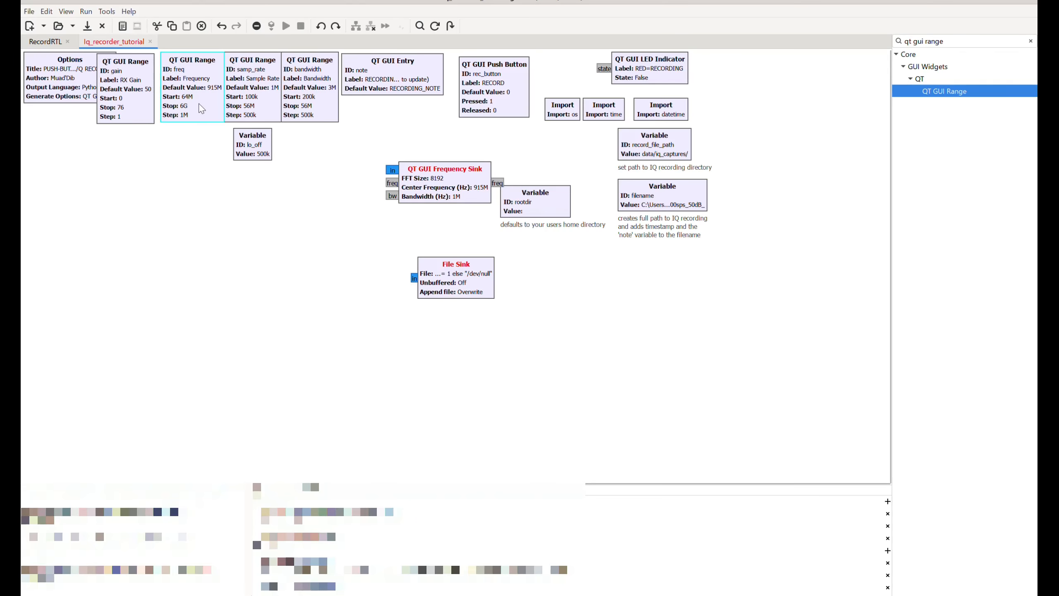
drag(137, 98, 134, 151)
drag(485, 113, 497, 109)
drag(404, 63, 428, 59)
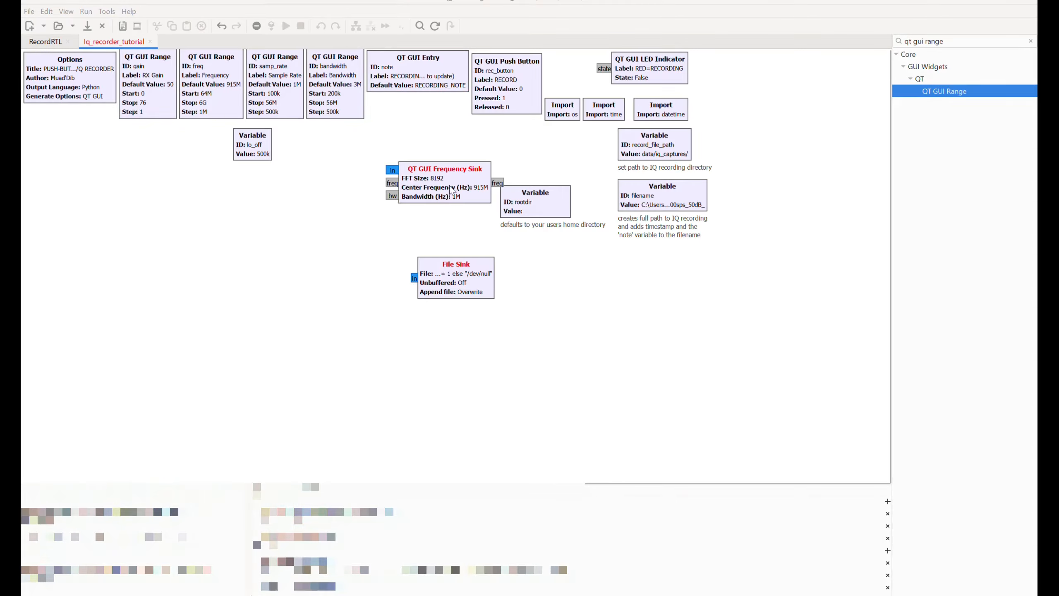
Step: Reposition the QT GUI Frequency Sink and File Sink so they sit one above the other near the canvas centre
drag(452, 190, 407, 190)
drag(442, 276, 377, 256)
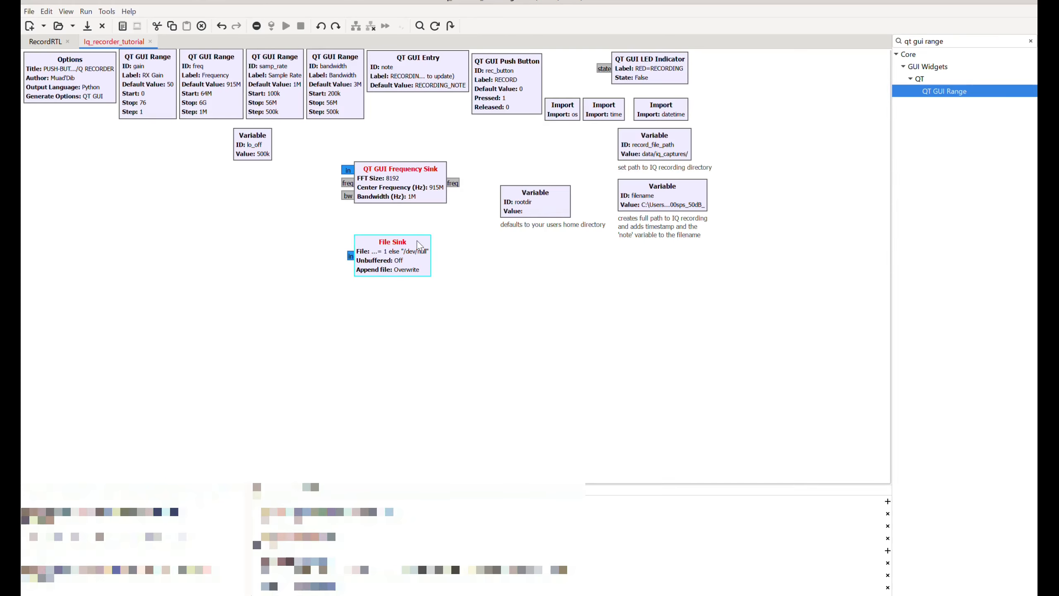
drag(394, 168, 388, 177)
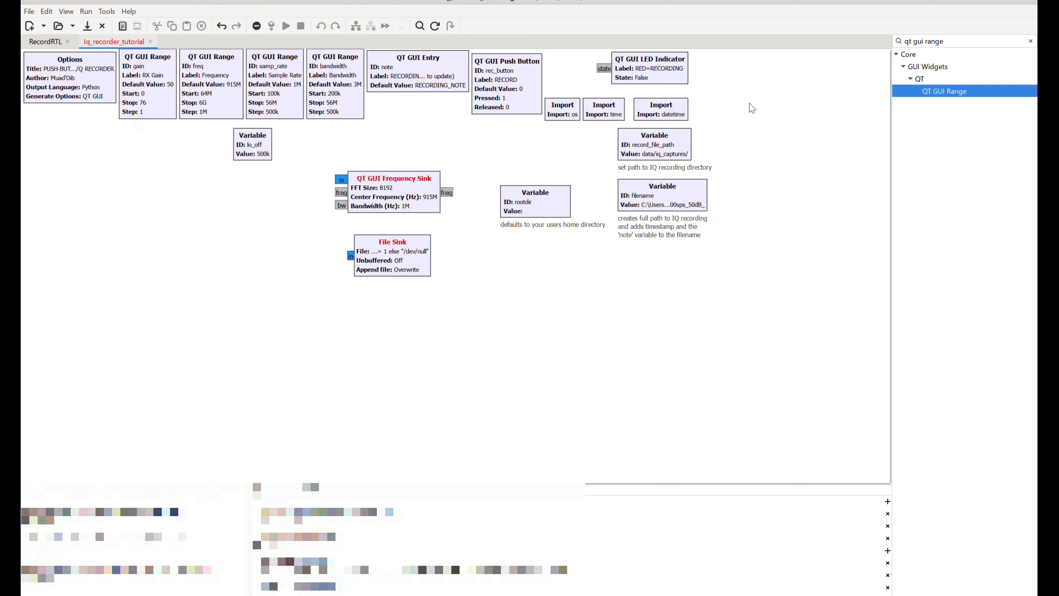
Step: Add an RTL-SDR Source block from the OsmoSDR category and place it beside the two sinks
click(1029, 41)
scroll(978, 151, down, 6)
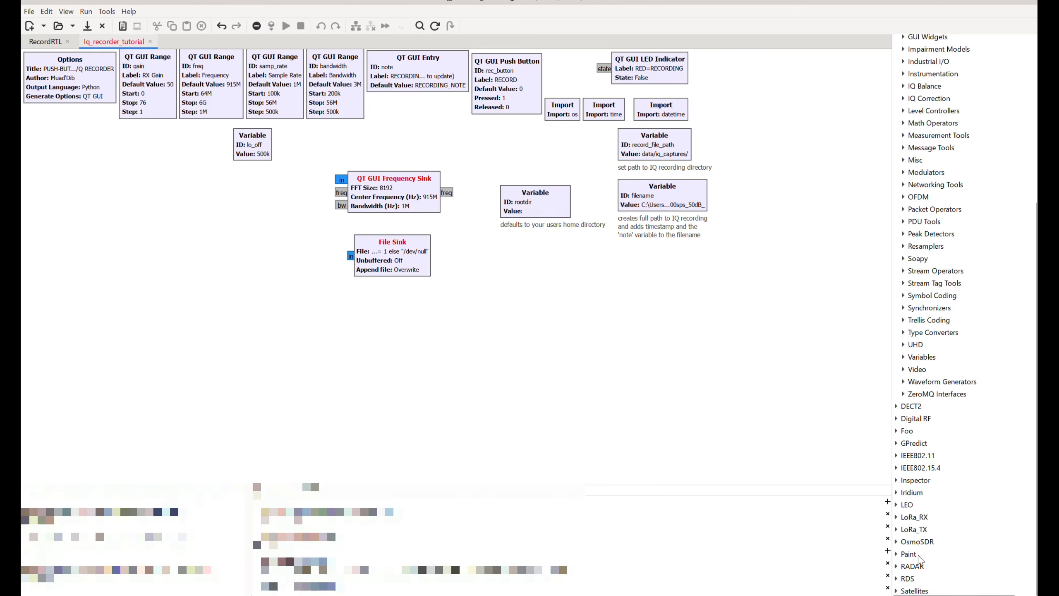
click(895, 541)
scroll(903, 549, down, 1)
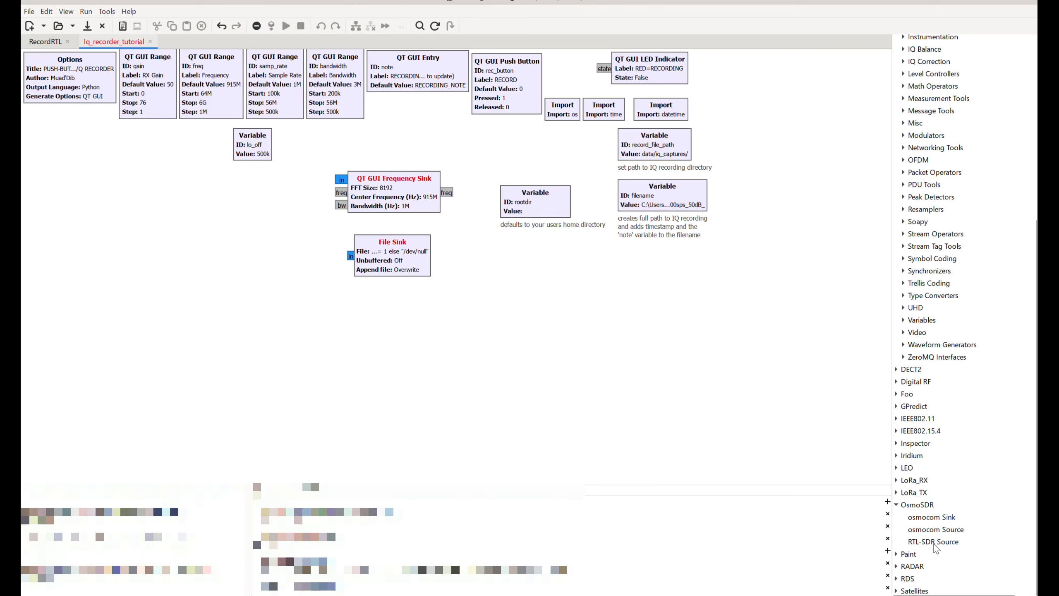
double_click(934, 542)
drag(668, 310, 215, 268)
Step: Space the two sinks apart and connect the RTL-SDR Source output to the Frequency Sink and File Sink inputs
drag(397, 267, 395, 293)
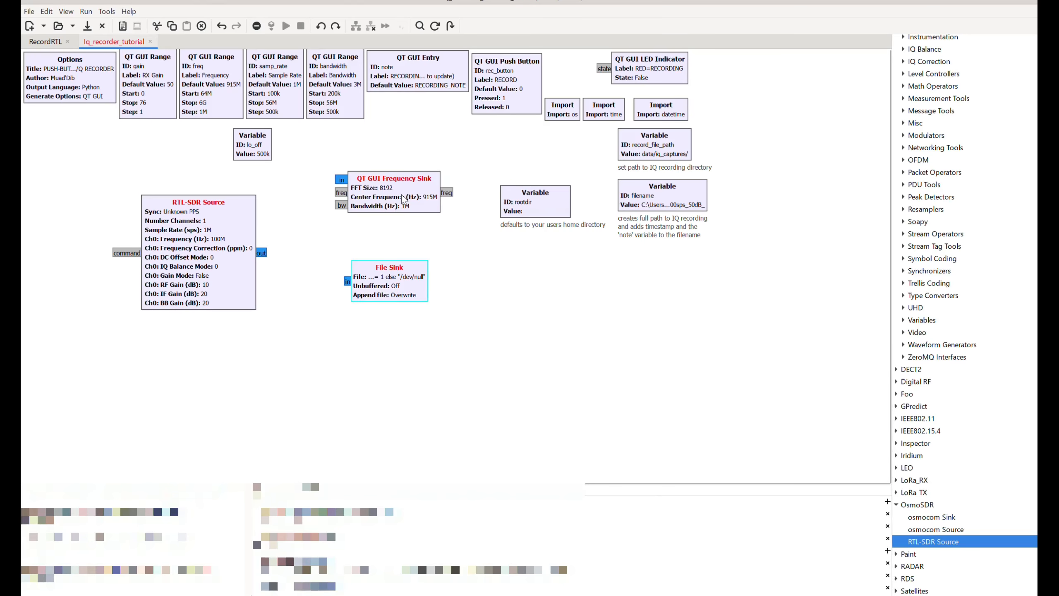
drag(403, 198, 400, 230)
click(424, 336)
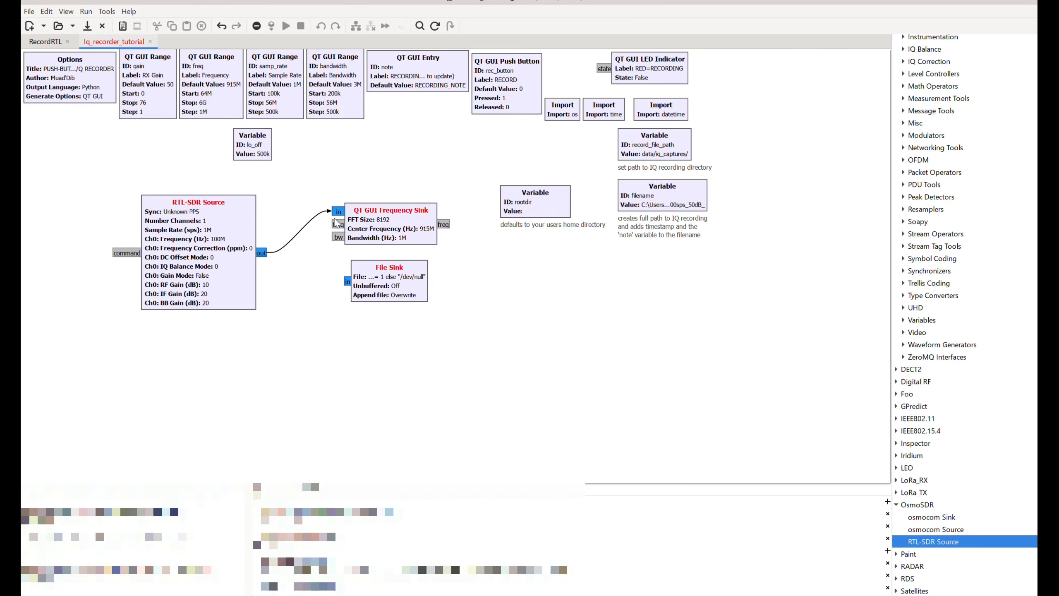
drag(331, 285, 264, 258)
mouse_move(369, 297)
mouse_down()
mouse_move(355, 295)
mouse_move(374, 293)
mouse_up()
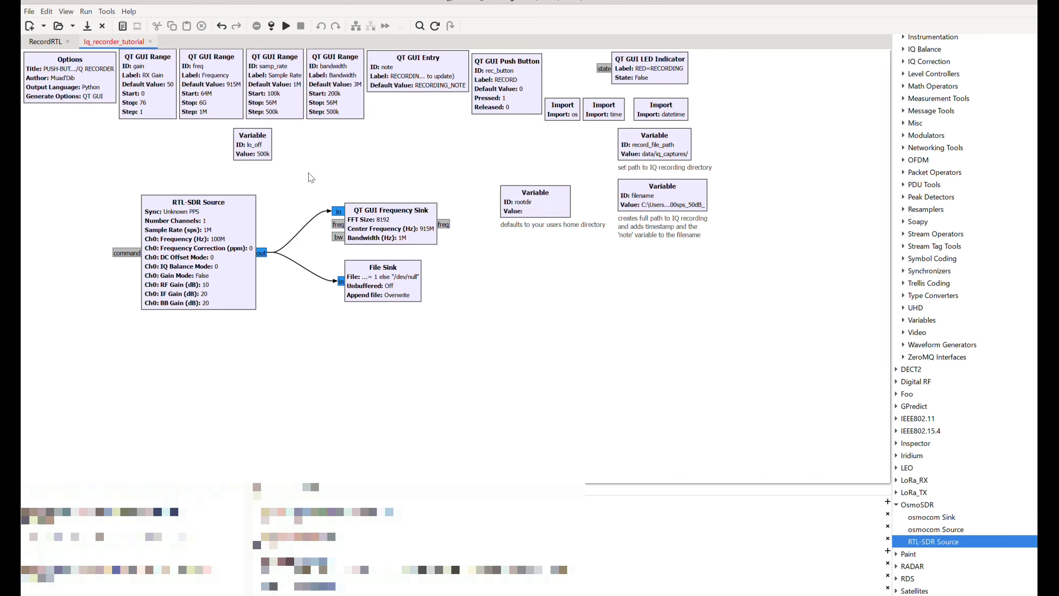
Step: Set the RTL-SDR Source's Ch0 frequency to the variable freq
double_click(204, 257)
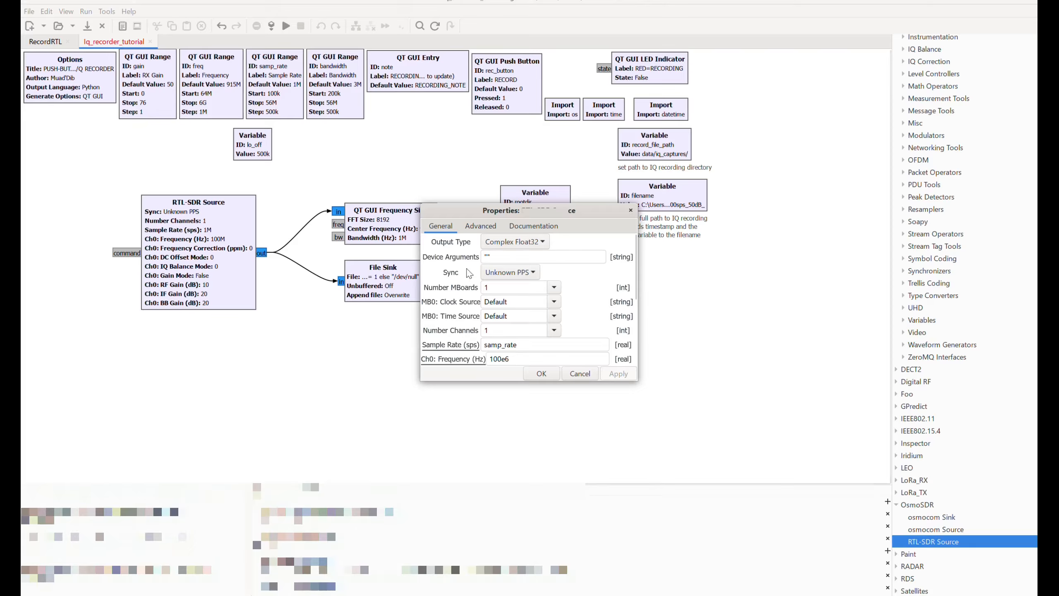
click(465, 19)
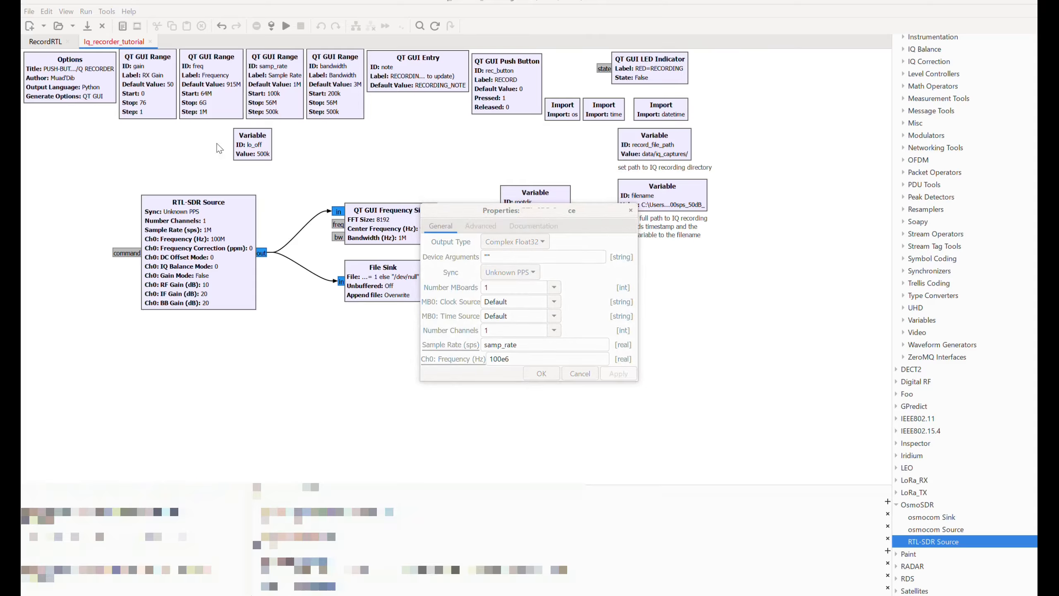
click(581, 288)
scroll(553, 292, down, 2)
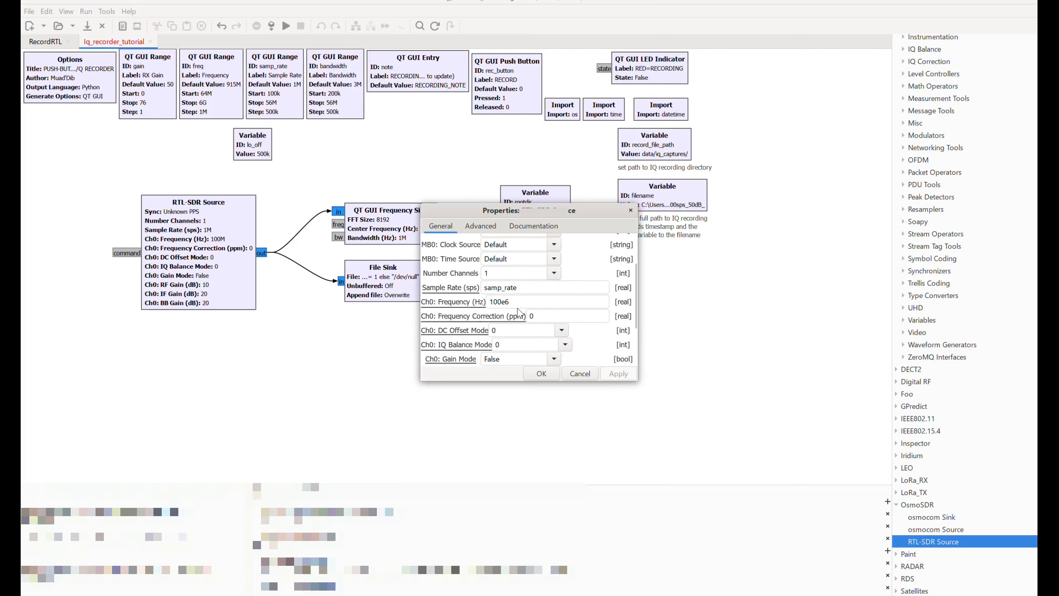
text(fr)
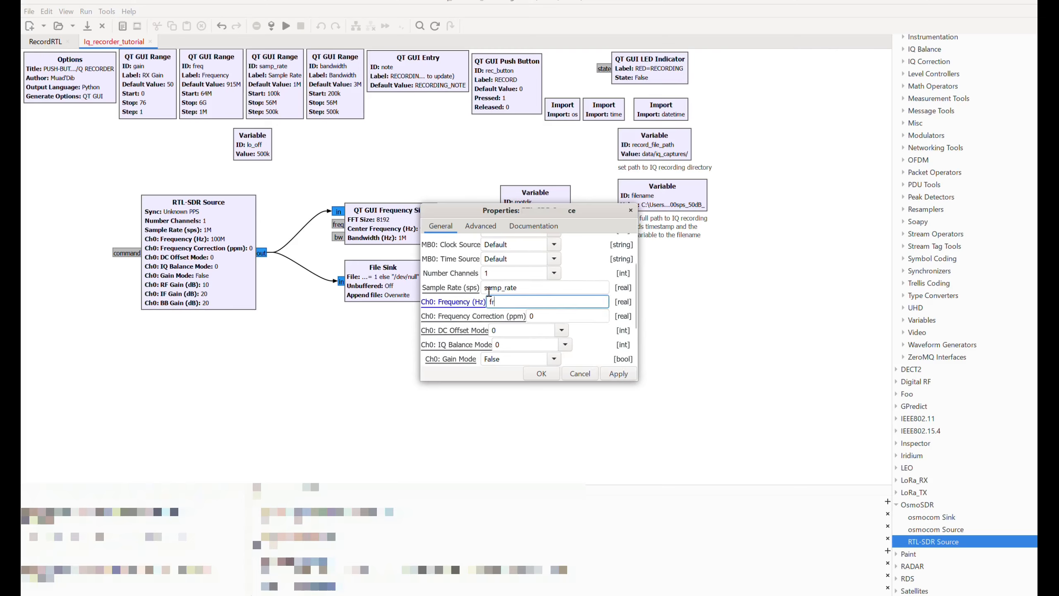
text(eq)
key(Return)
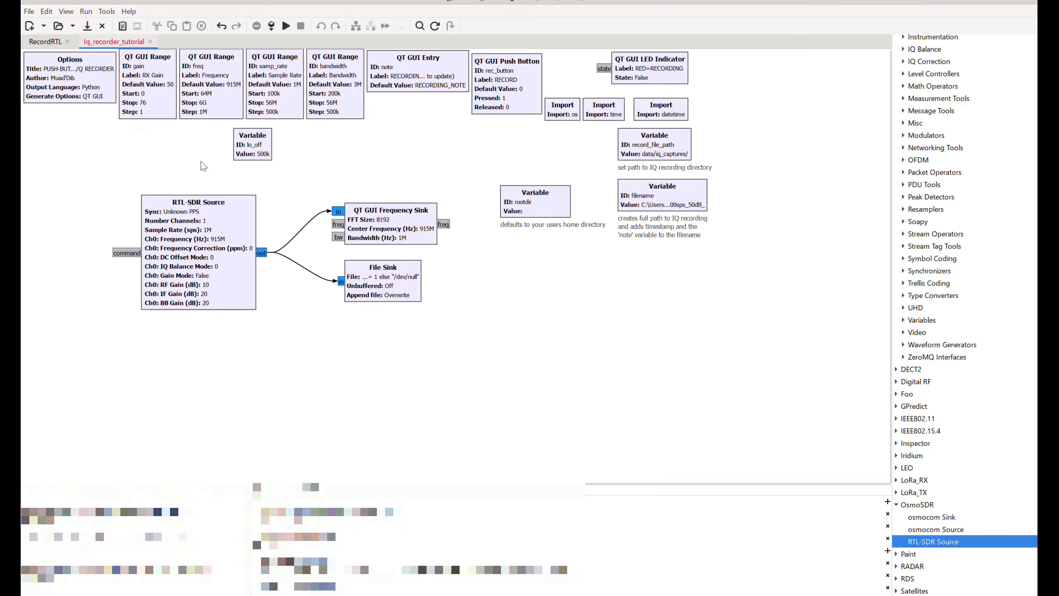
Step: Set the Frequency range's default value to 100.1e6 and its step to 3 MHz
double_click(214, 99)
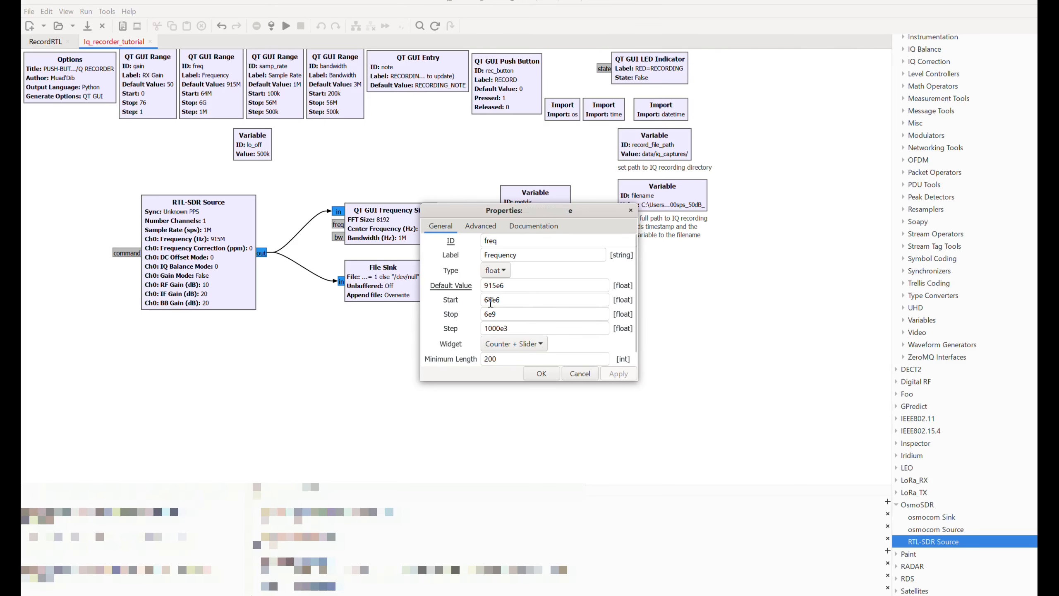
scroll(494, 292, down, 1)
double_click(493, 271)
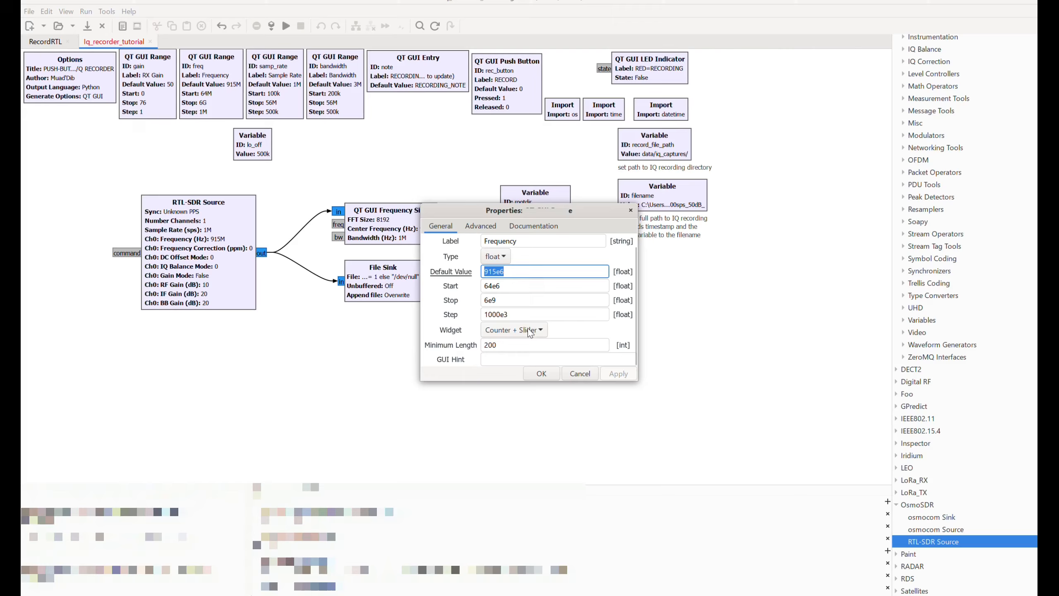
key(BackSpace)
key(BackSpace)
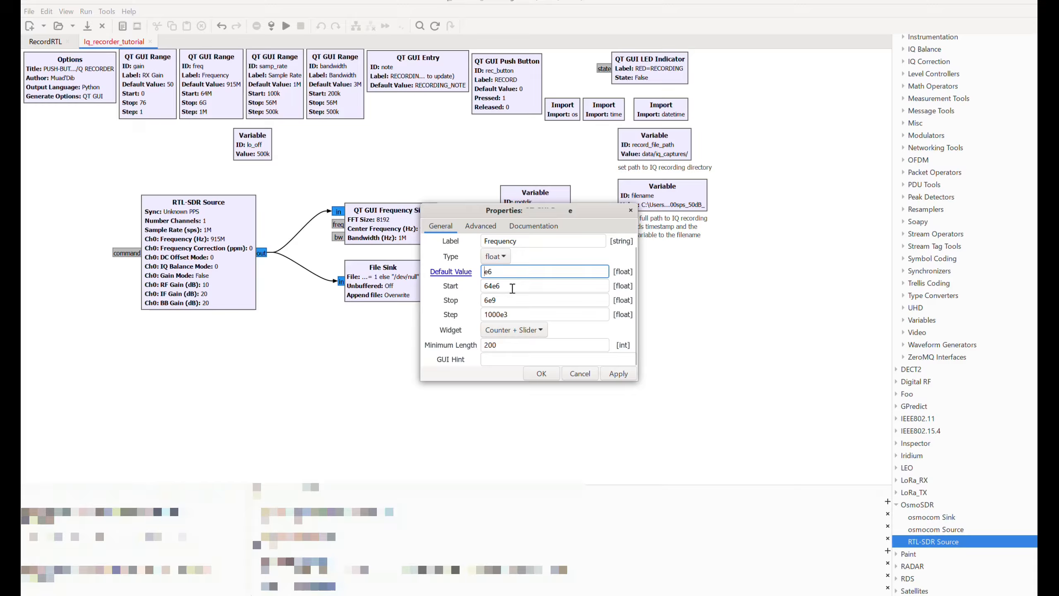
text(100.1)
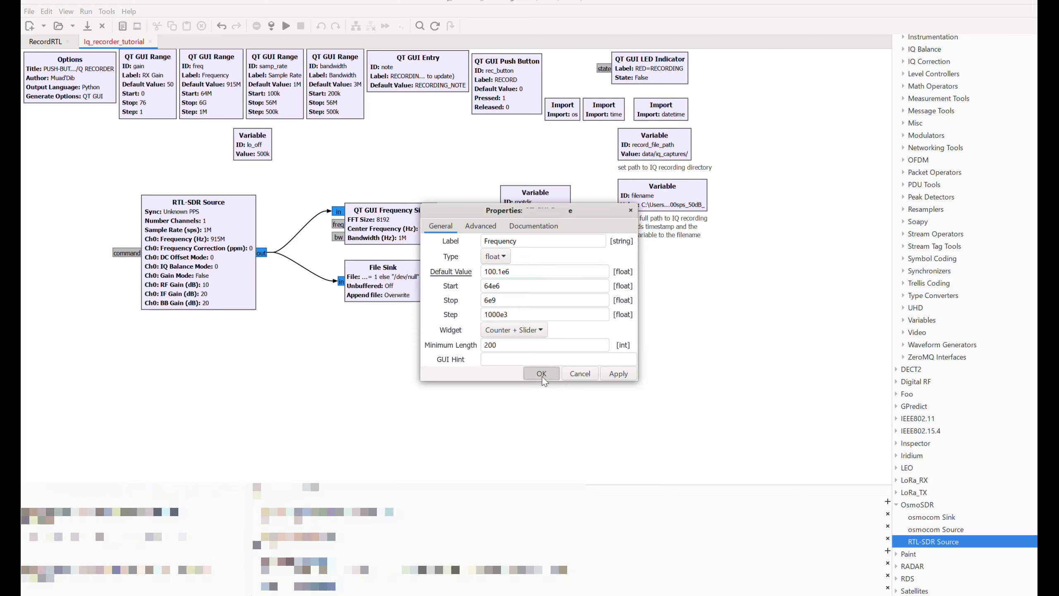
click(512, 313)
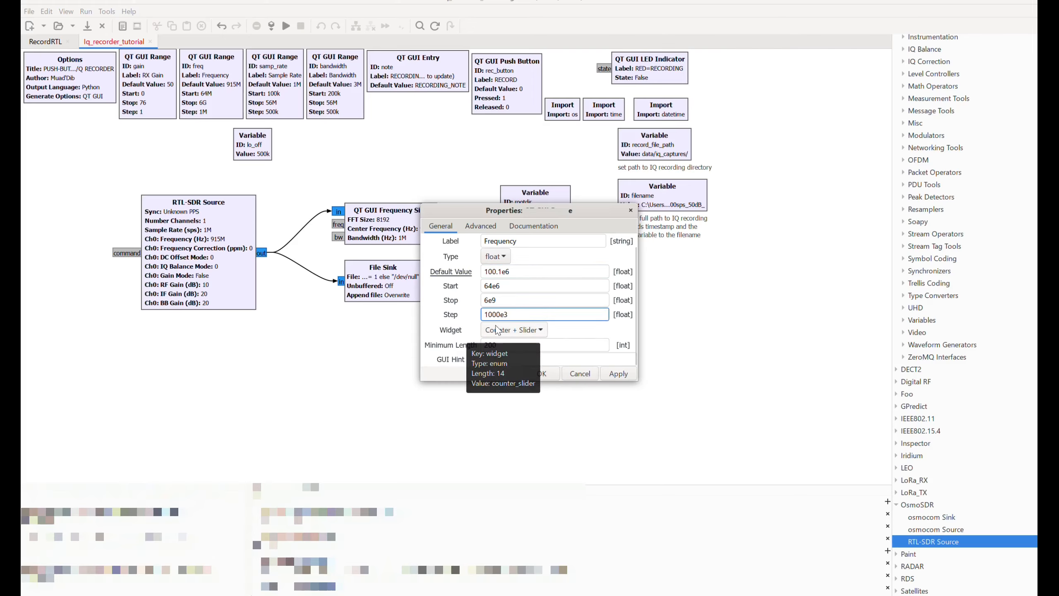
click(549, 378)
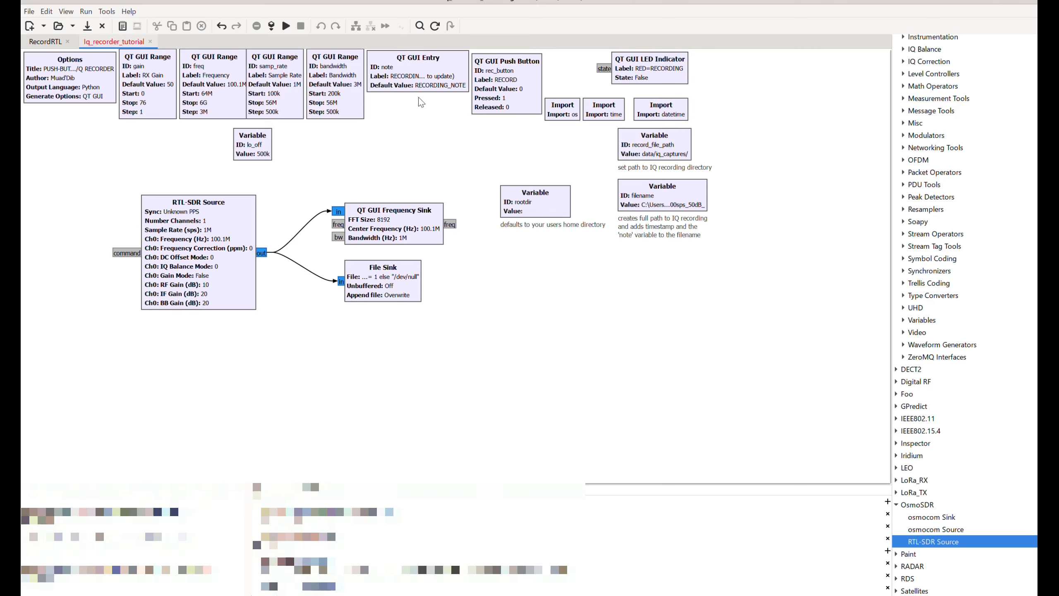
Step: Run the flowgraph and enlarge the recorder window enough to fit its gain, frequency and bandwidth controls
click(286, 26)
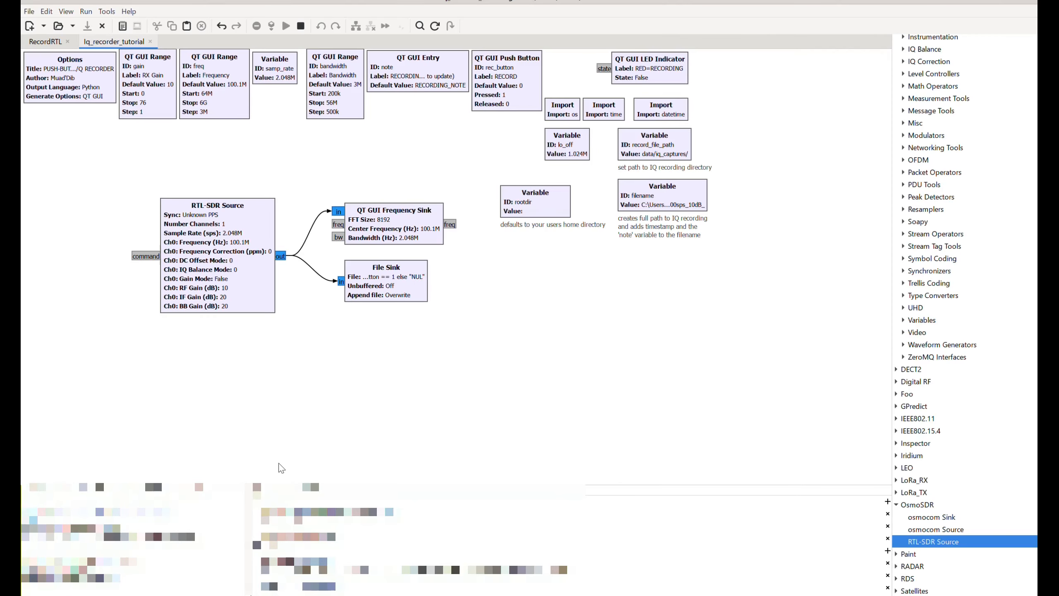
click(779, 542)
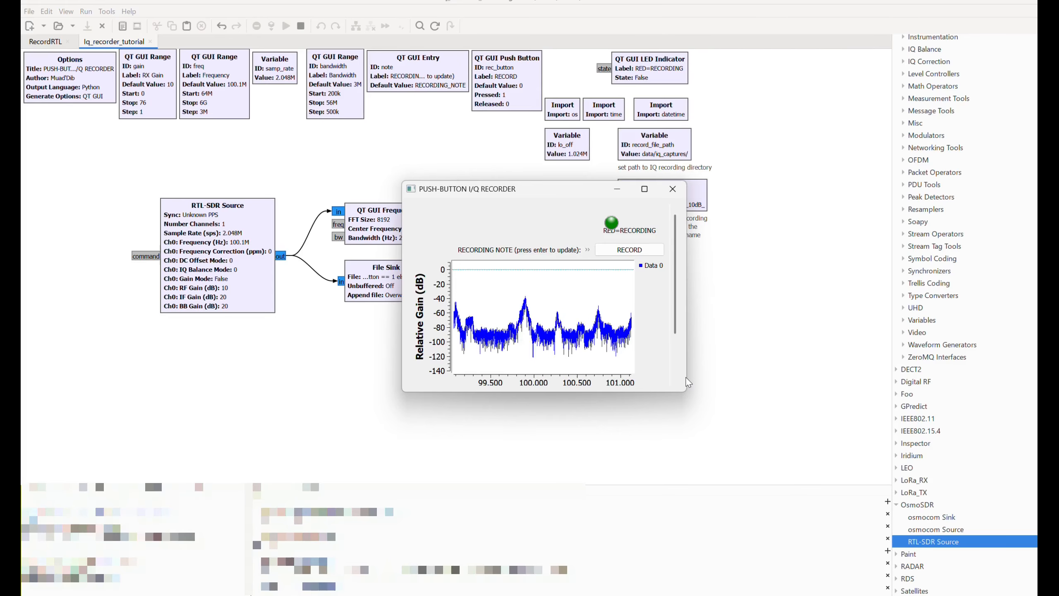
drag(684, 386, 867, 386)
drag(662, 190, 519, 198)
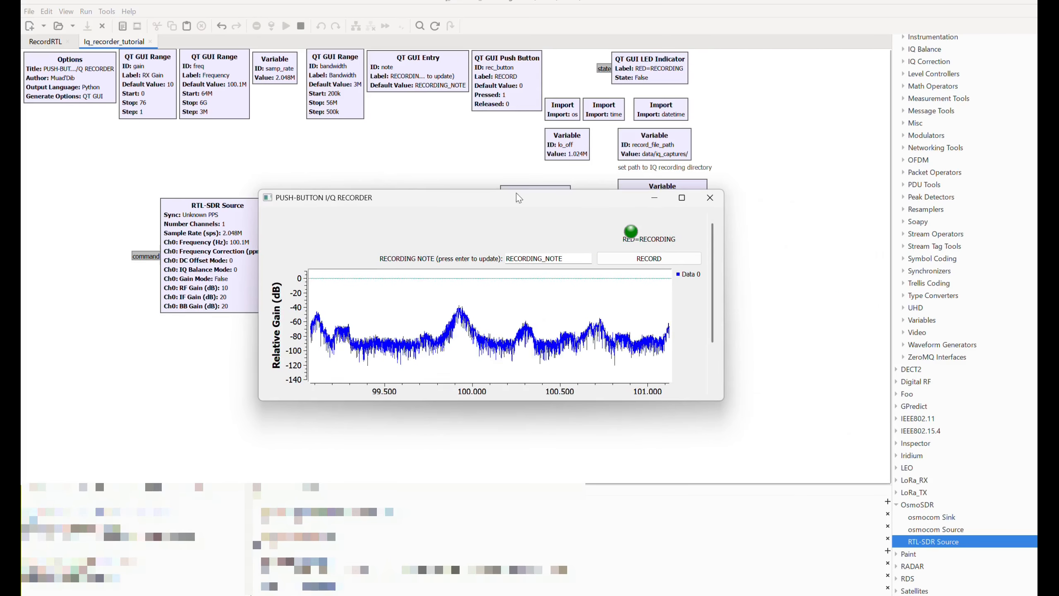
drag(723, 404, 748, 491)
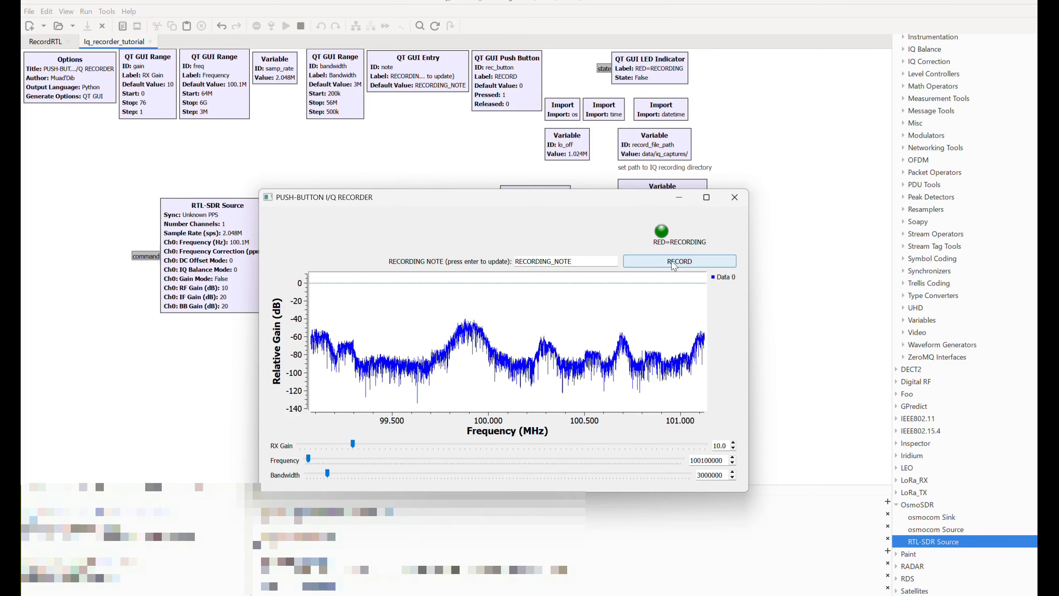
Step: Extend the recording note to "RECORDING_NOTE: TEST", make a test recording and close the recorder window
click(593, 258)
text(: TE)
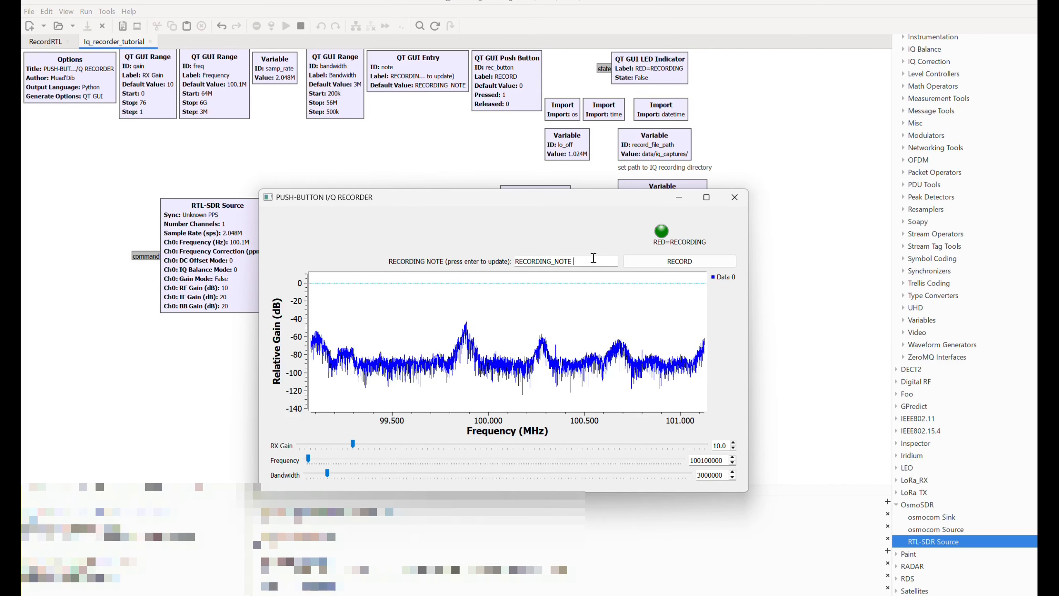
text(ST)
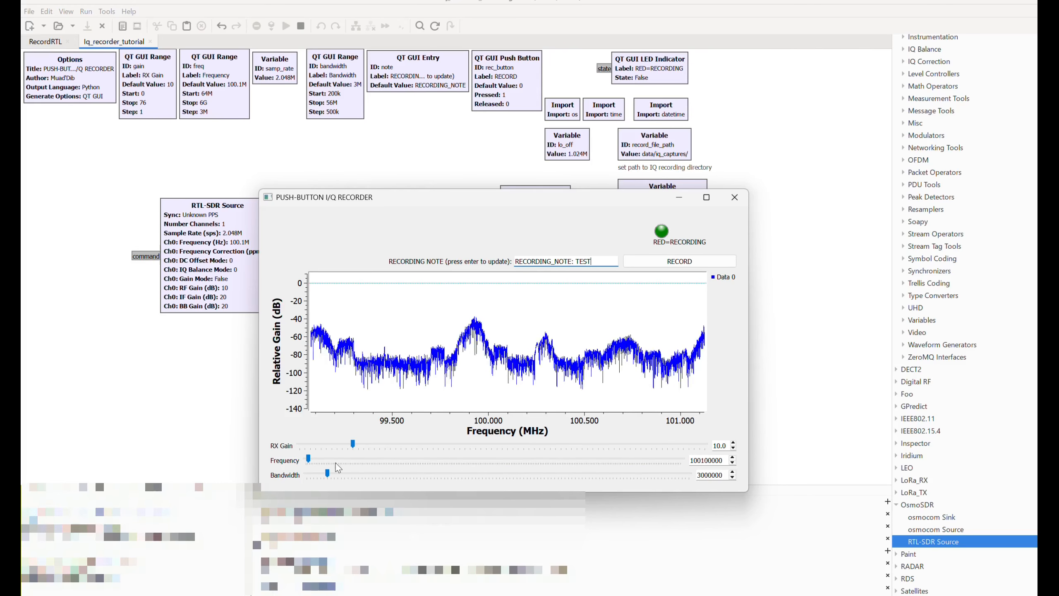
click(704, 461)
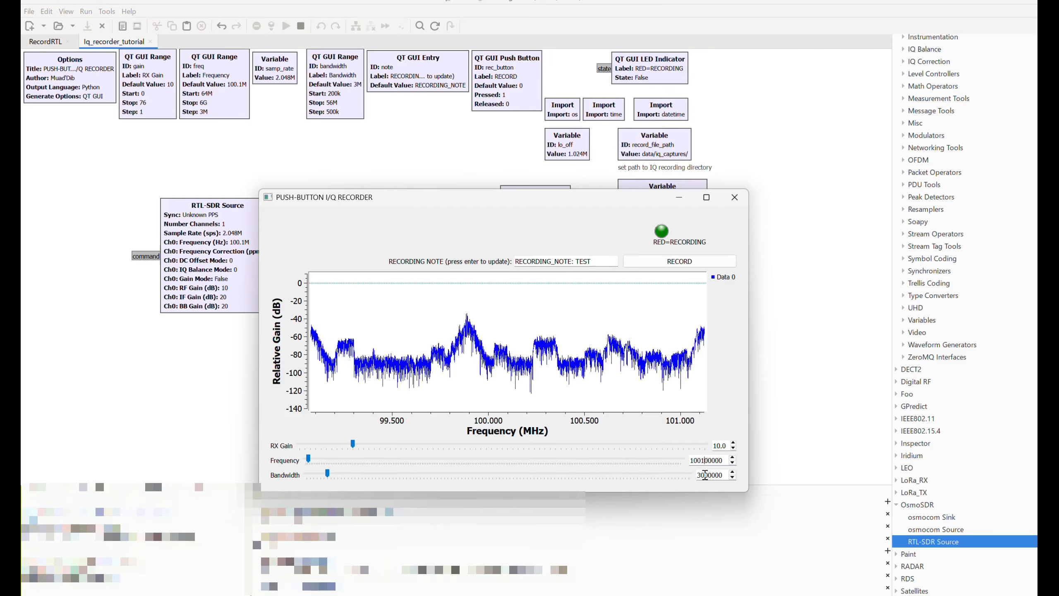
click(668, 269)
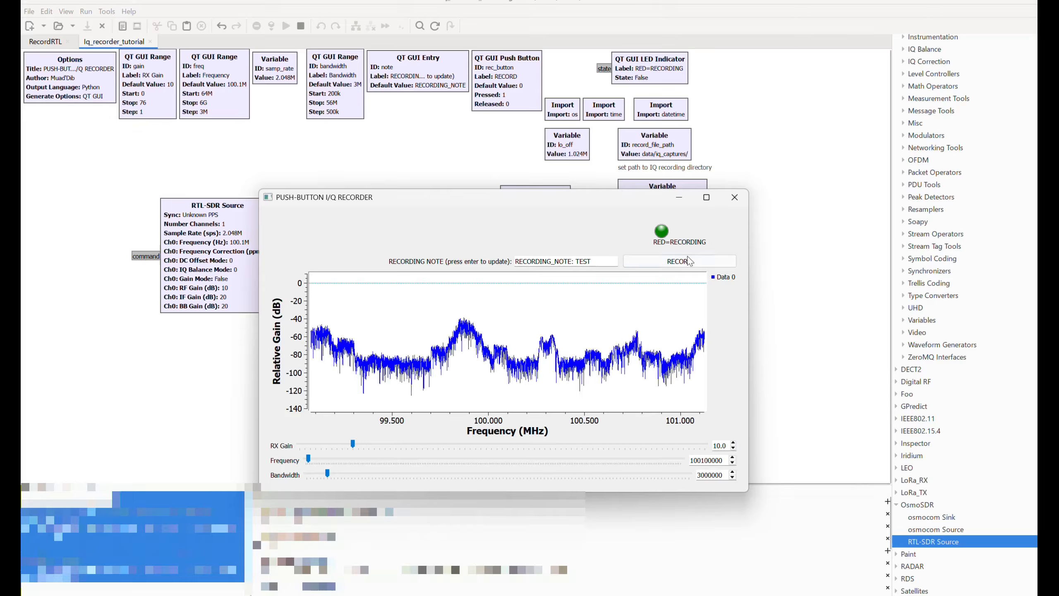
click(741, 205)
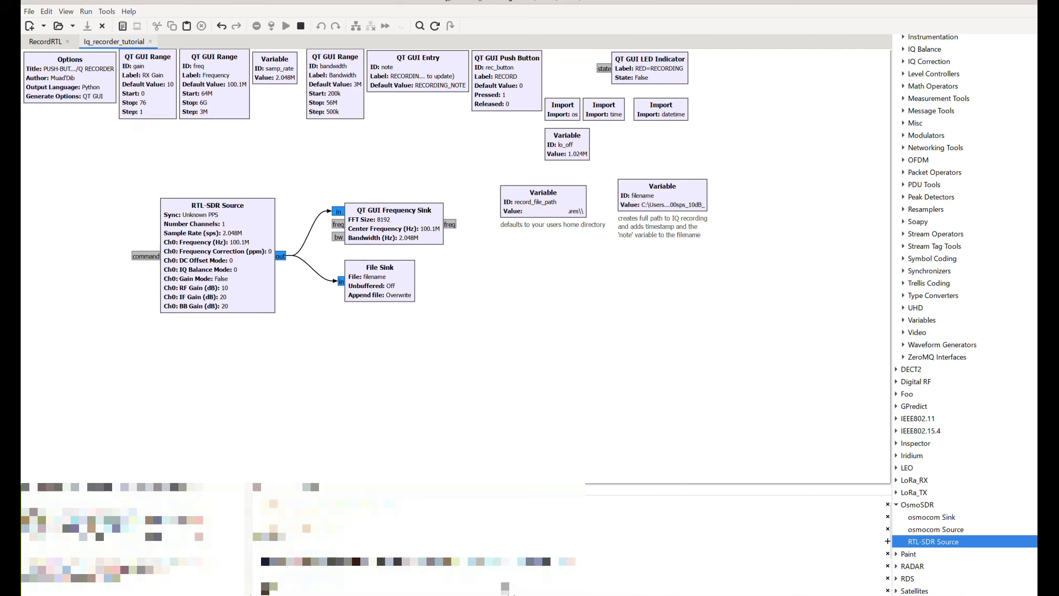
Step: Rerun the revised flowgraph and record I/Q data with the note "RECORDING_NOTE: TEST"
scroll(133, 540, down, 5)
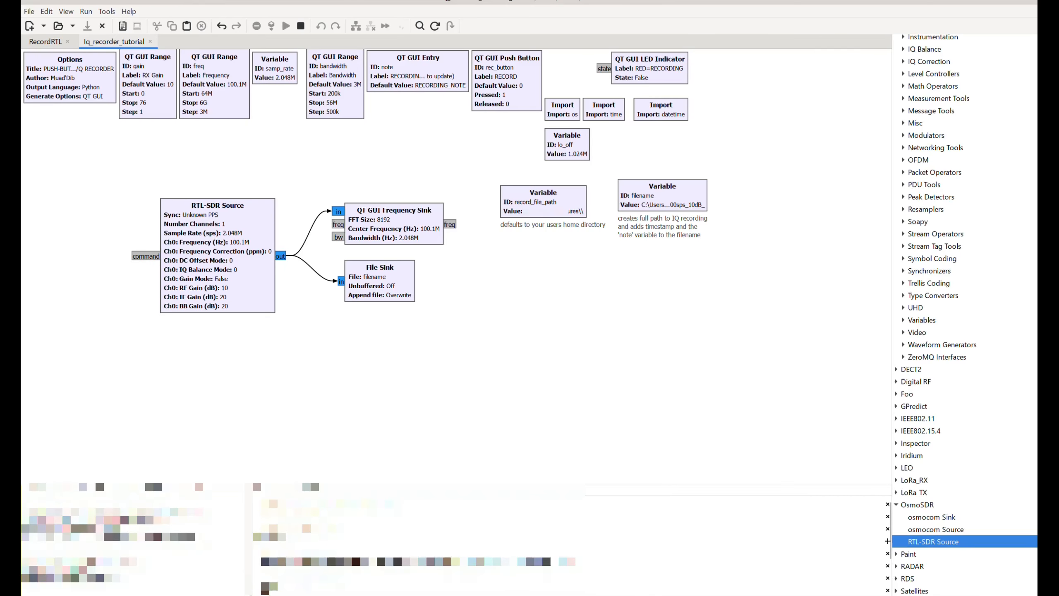
key(F6)
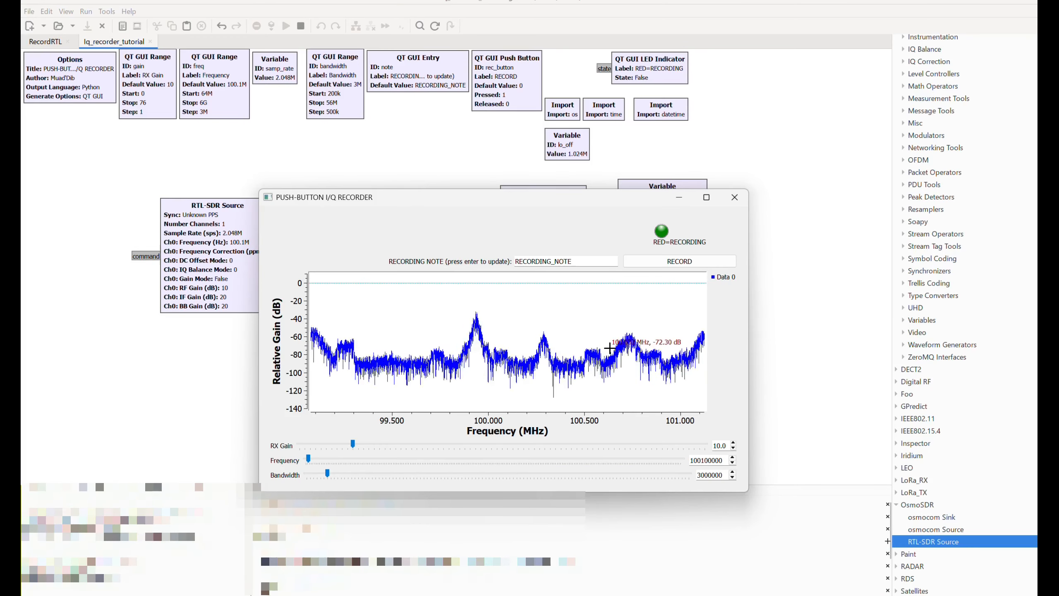
click(602, 257)
text(: TEST)
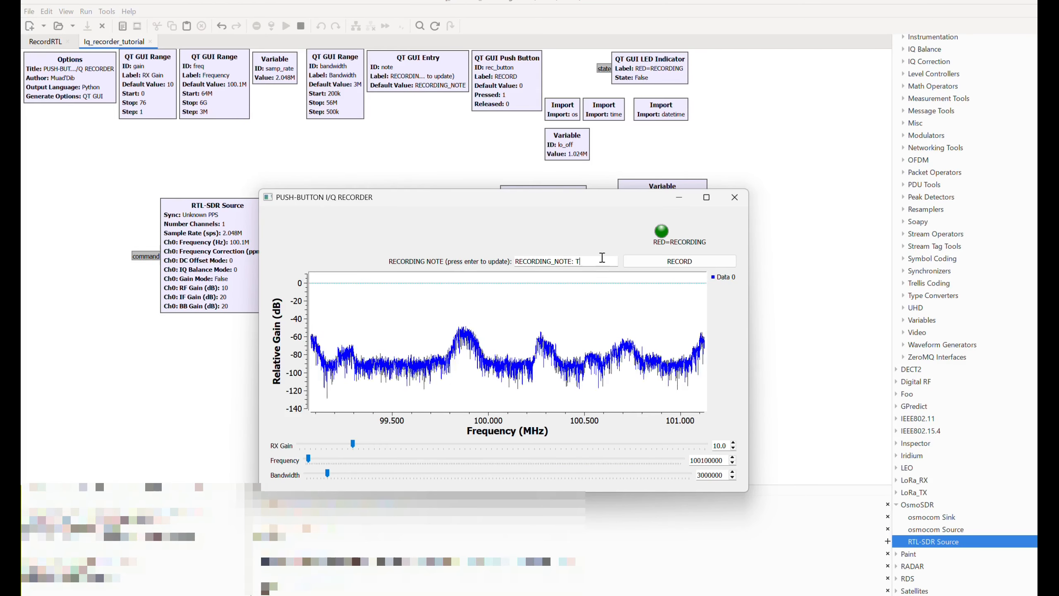
click(653, 262)
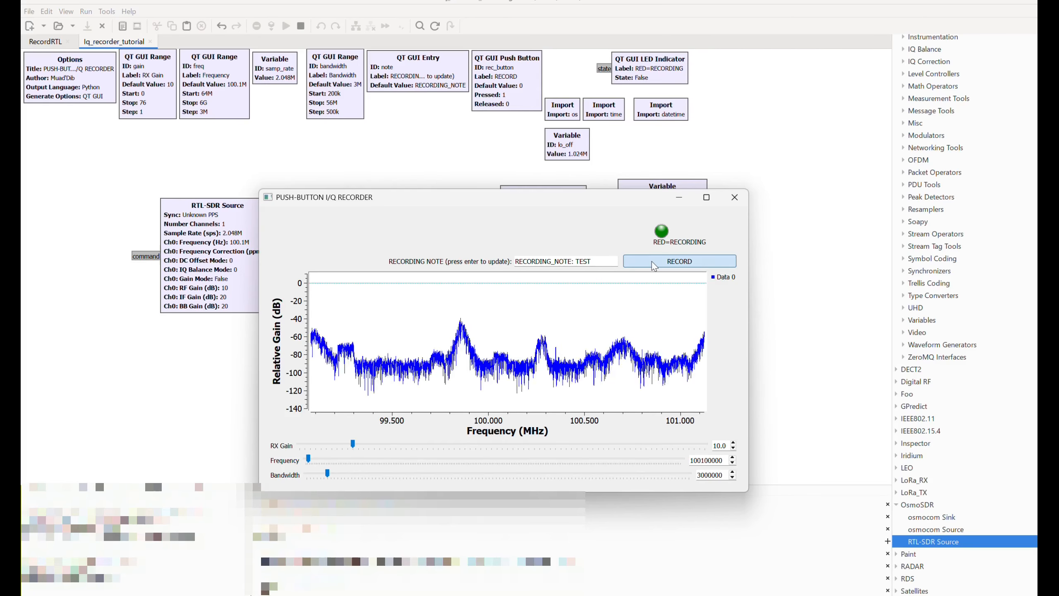
Step: Close the recorder and open the iq_captures folder in File Explorer to check the recorded files
click(725, 200)
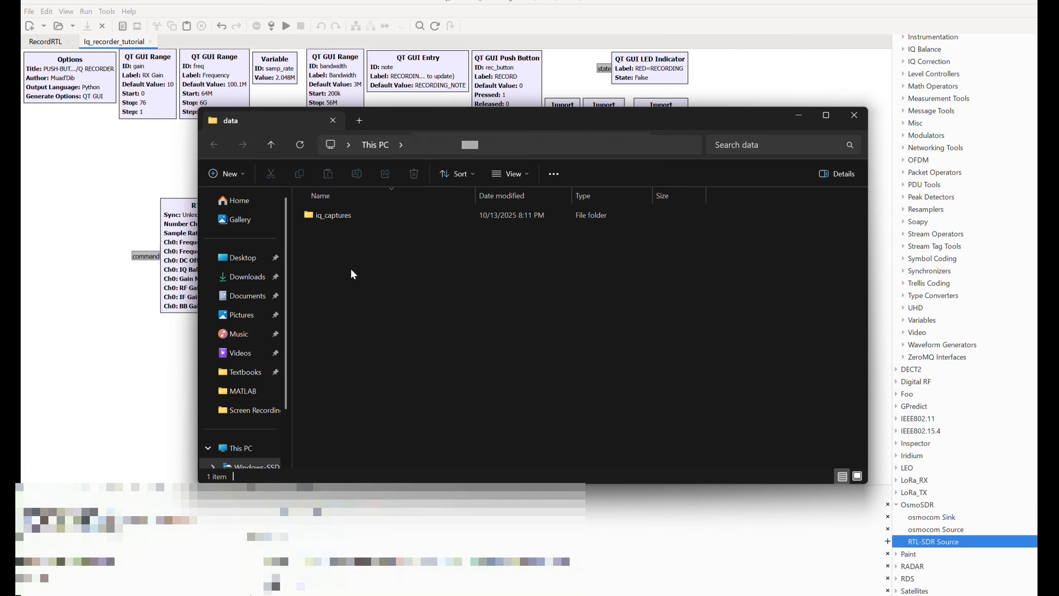
double_click(347, 215)
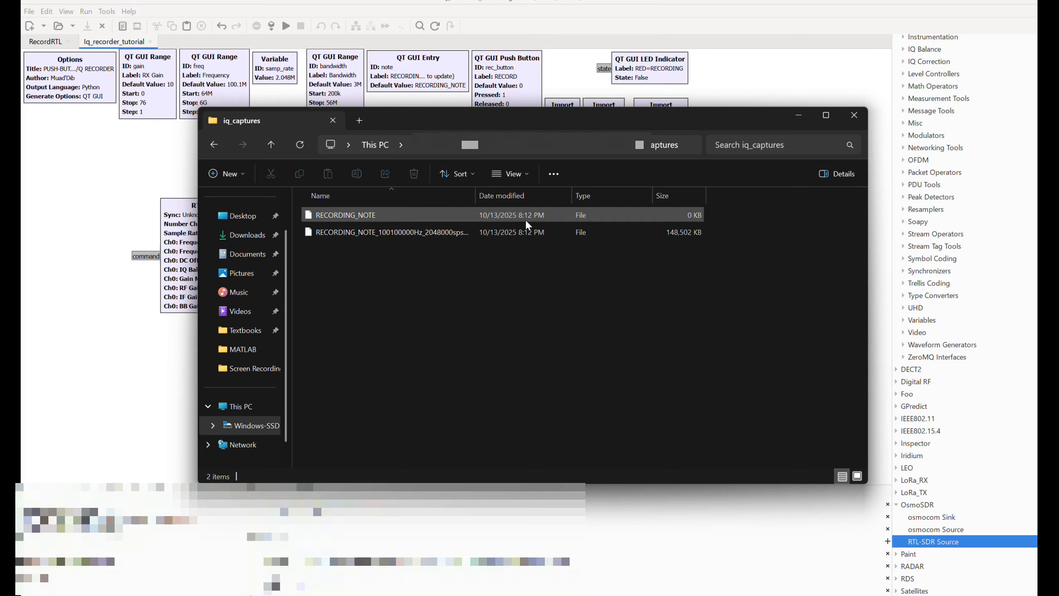
Step: Open the RECORDING_NOTE file in Notepad and bring up the app choice for the capture file starting with RECORDING_NOTE_100100000Hz
right_click(414, 217)
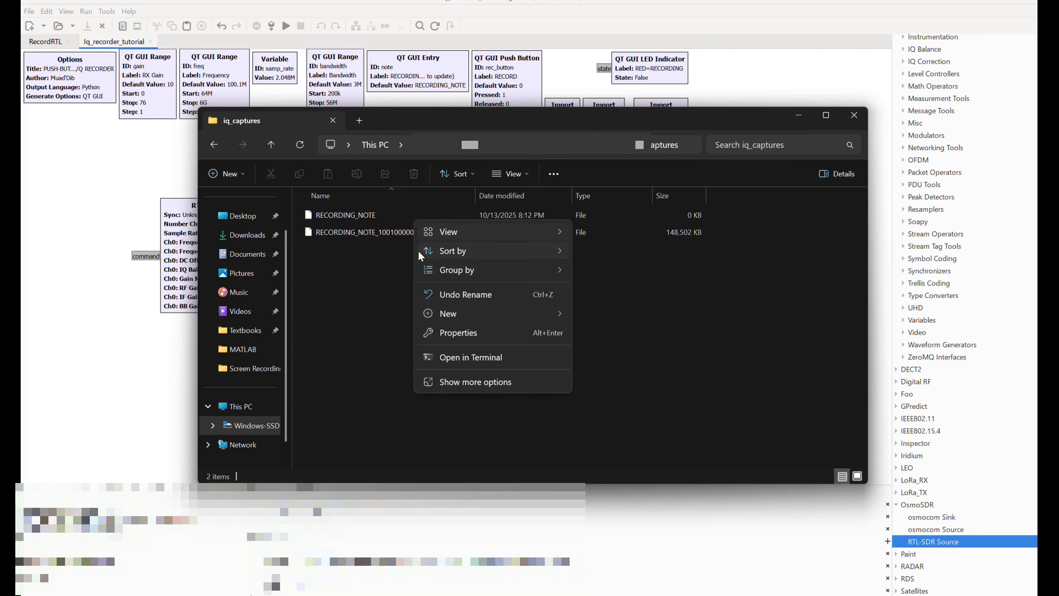
click(380, 221)
double_click(380, 217)
click(448, 269)
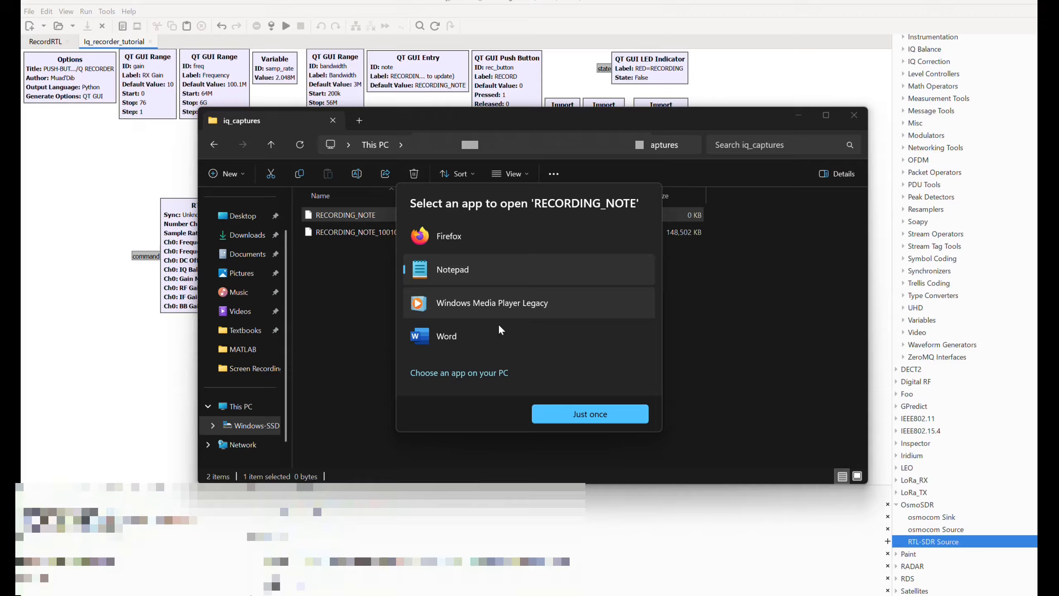
click(570, 414)
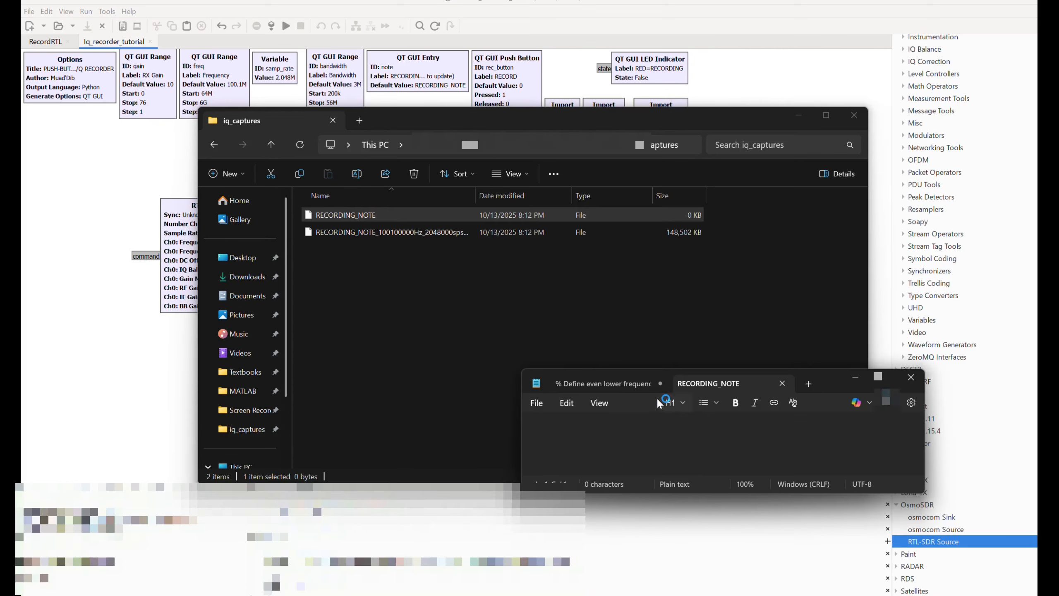
double_click(492, 233)
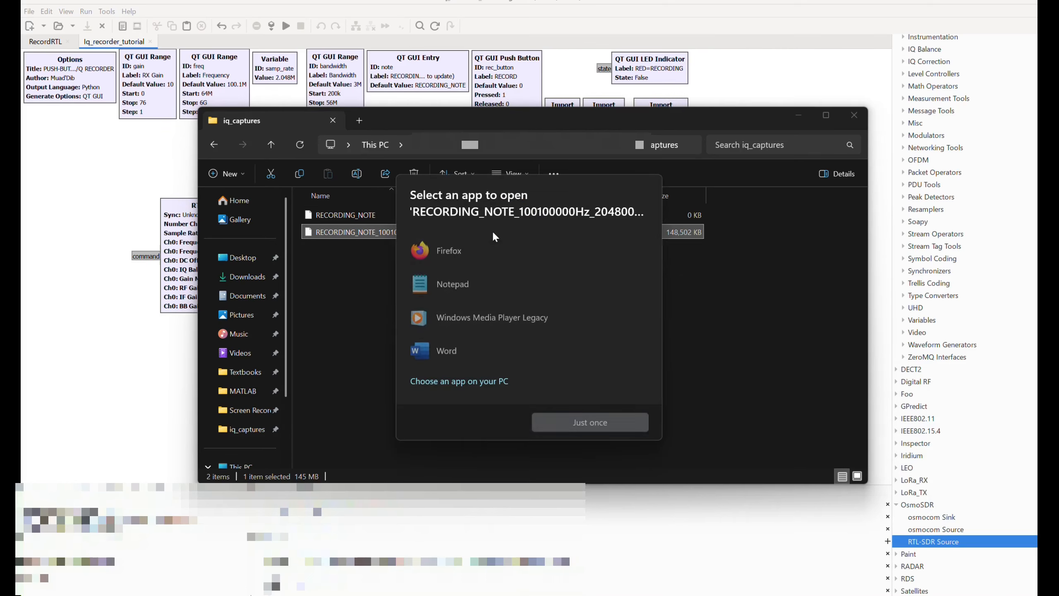
click(682, 382)
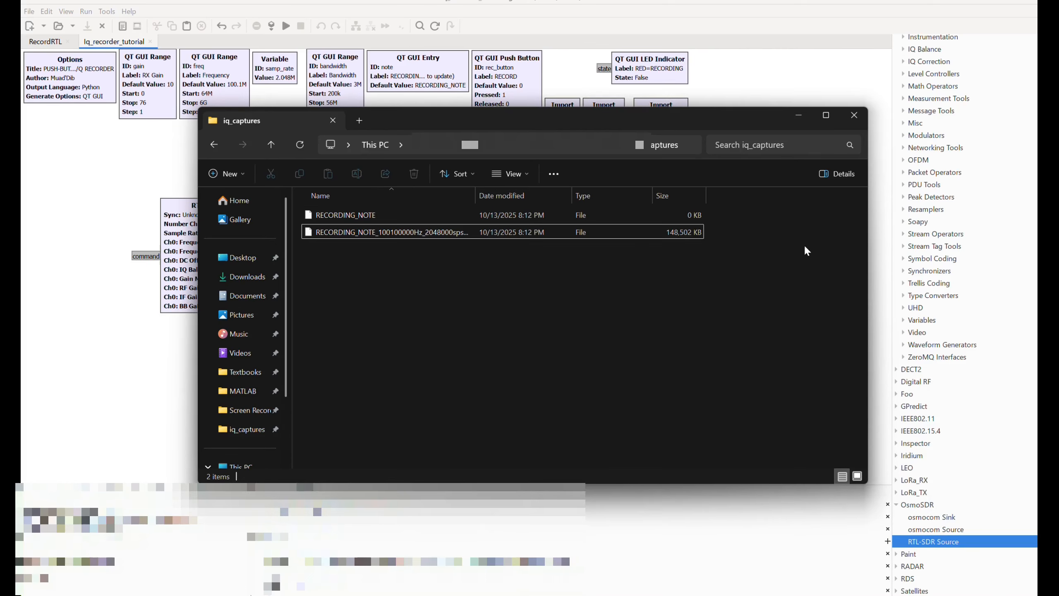
click(485, 17)
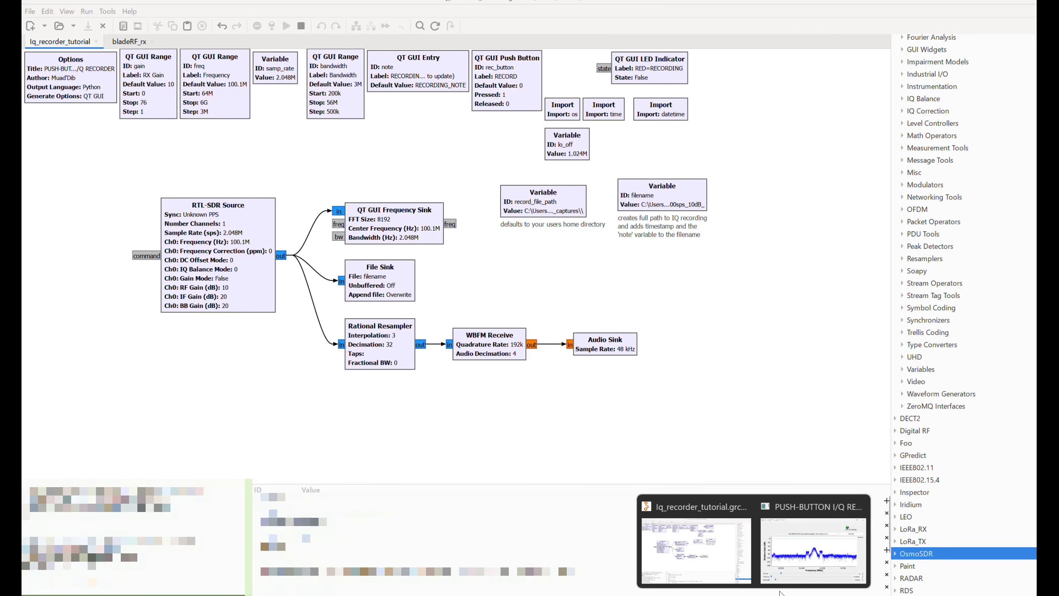
Step: Switch to the running PUSH-BUTTON I/Q RECORDER window and extend the recording note to "RECORDING_NOTE: Radio"
click(790, 566)
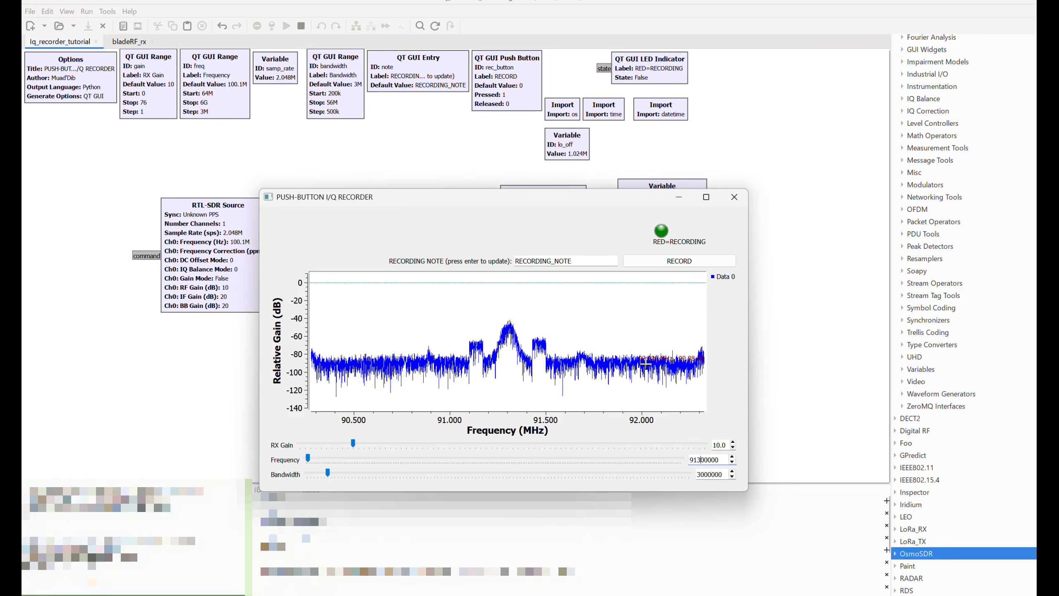
click(589, 257)
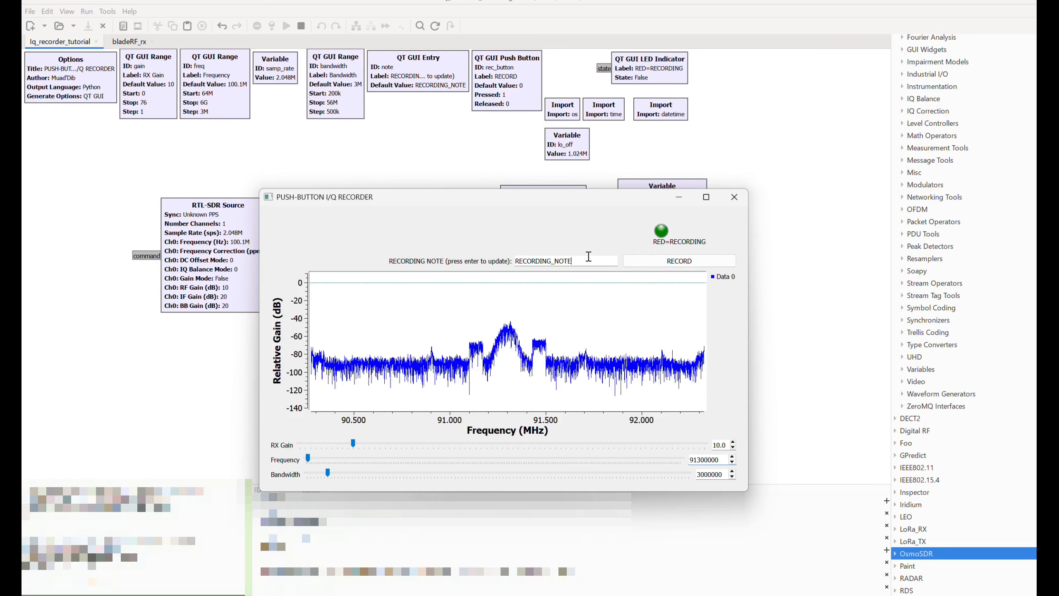
text(: )
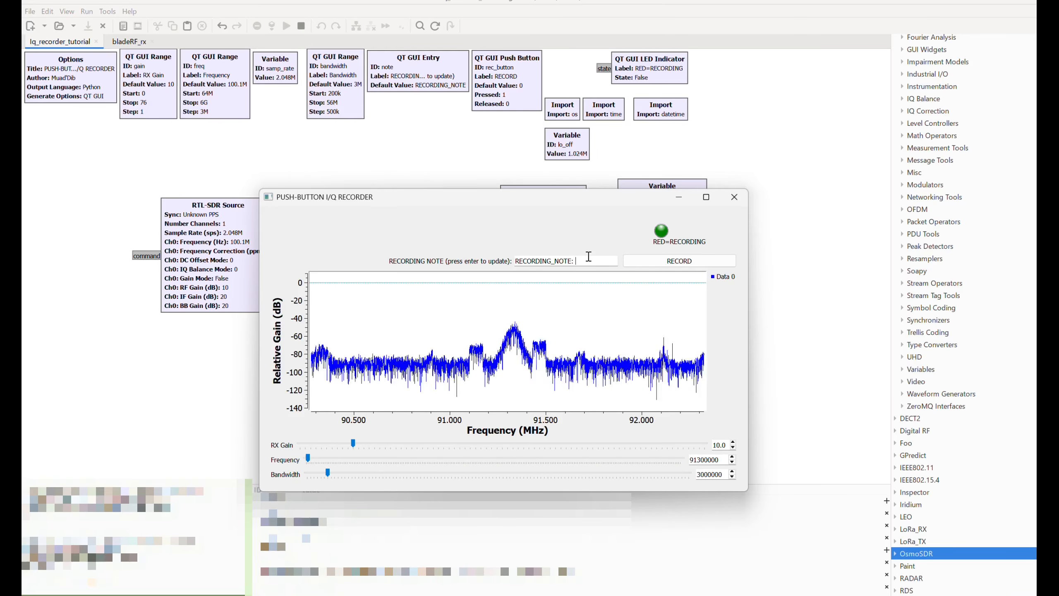
text(Radio)
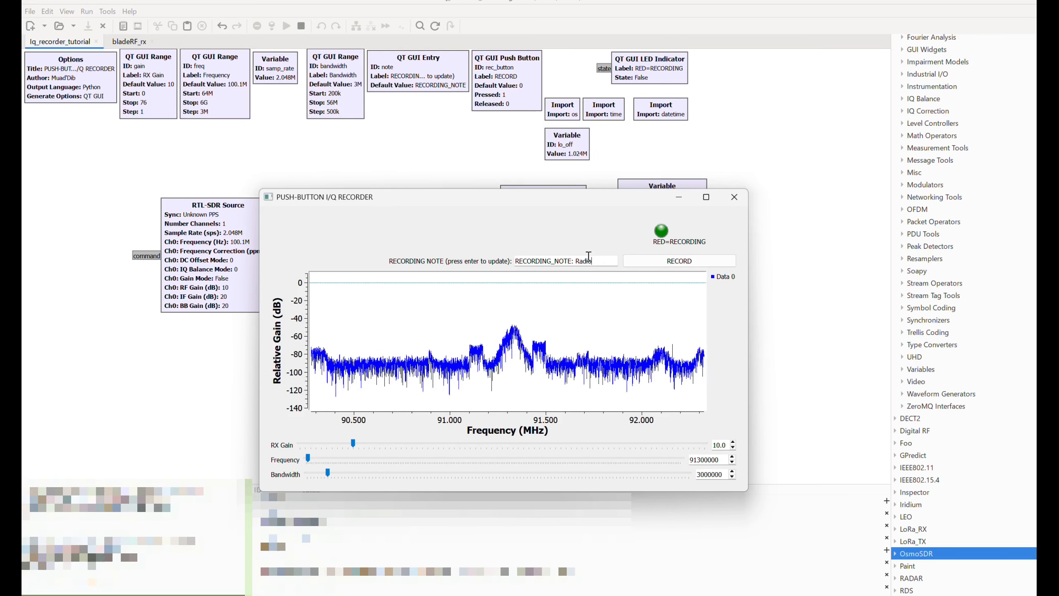
Step: Record I/Q data of the tuned radio station, stop recording and close the recorder window
click(658, 263)
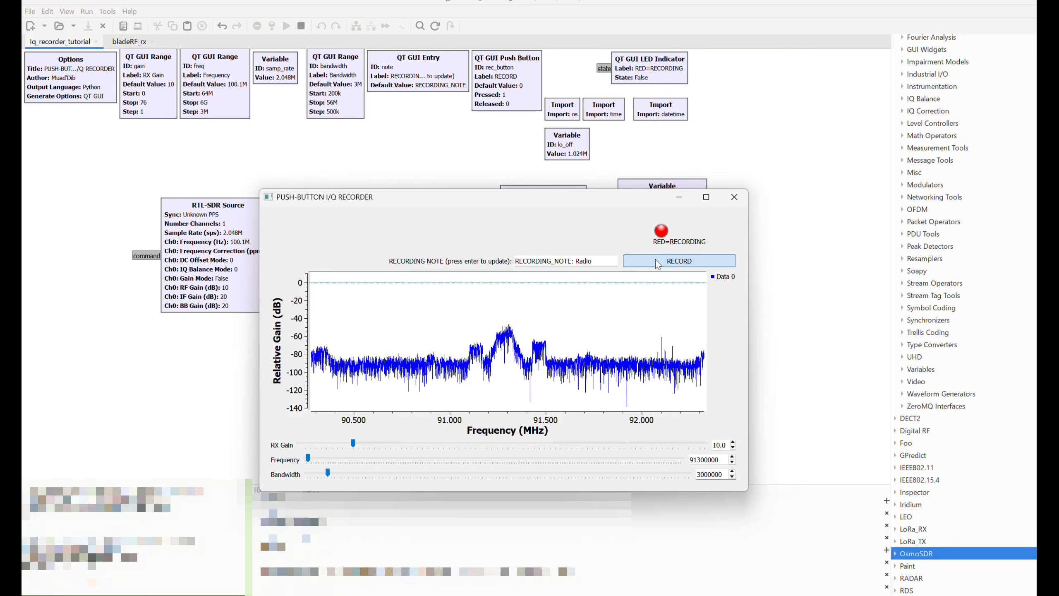
click(656, 259)
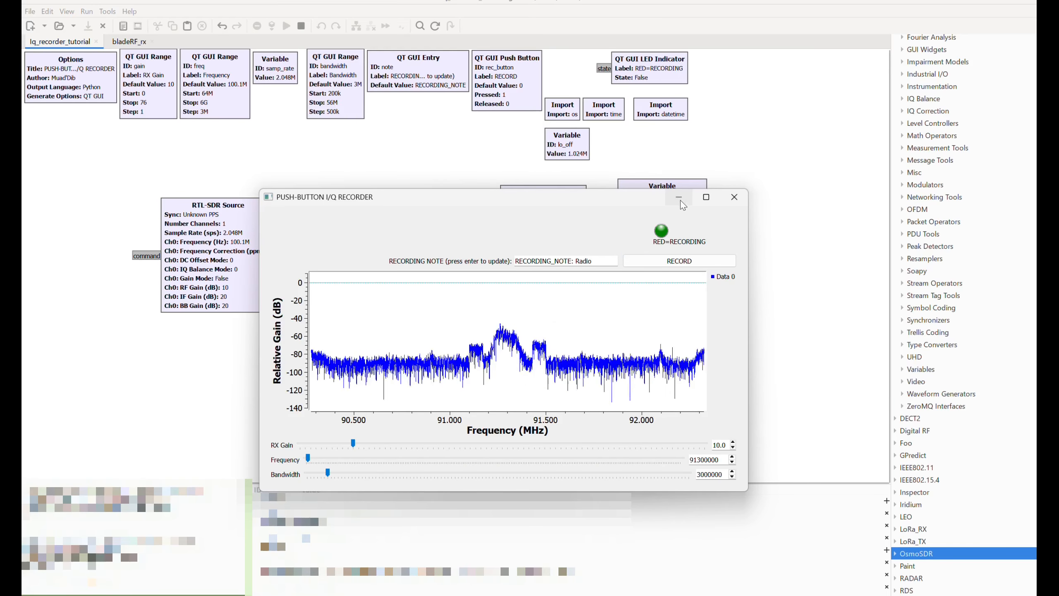
click(735, 197)
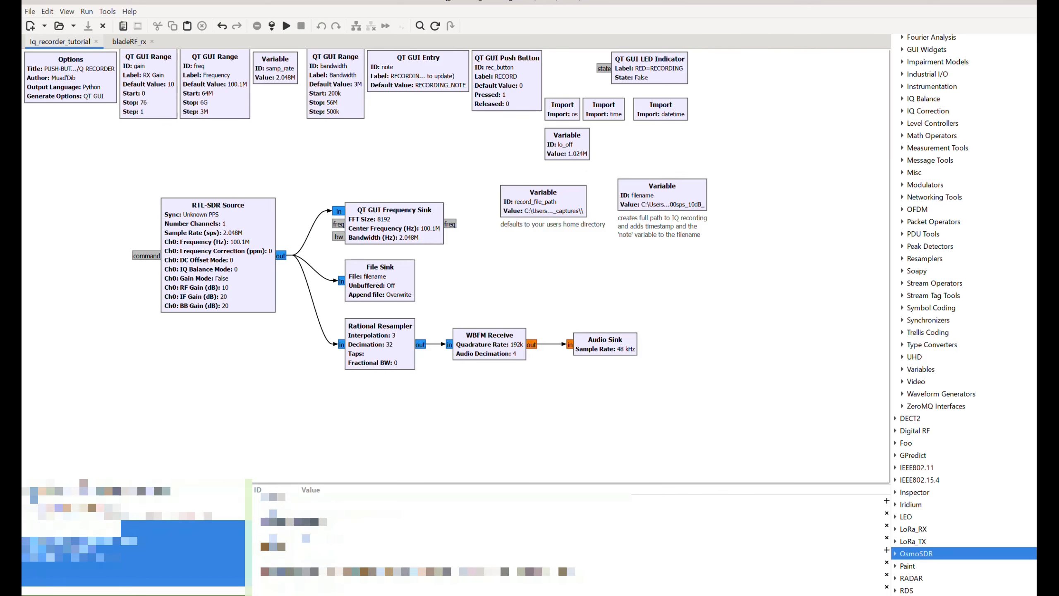
Step: Review the properties of the Rational Resampler, WBFM Receive and Audio Sink blocks in the audio branch
double_click(379, 350)
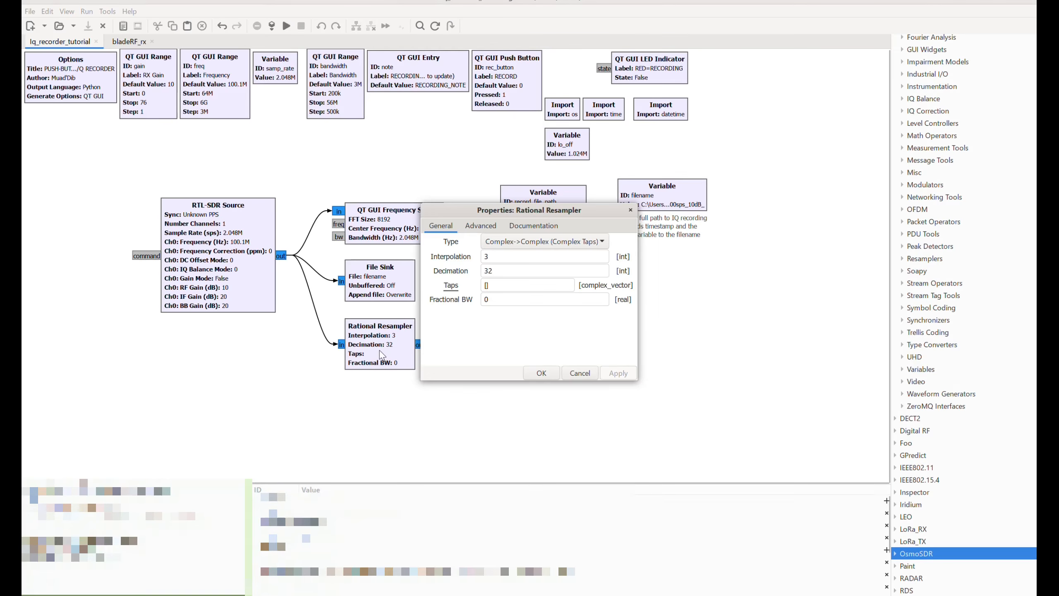
click(531, 369)
double_click(514, 347)
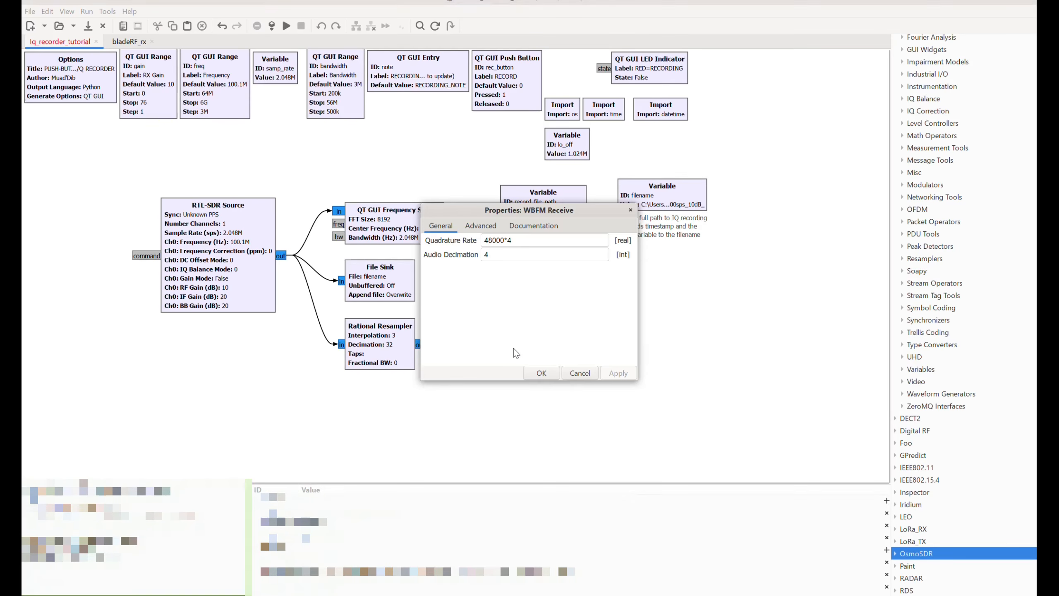
click(538, 374)
double_click(613, 351)
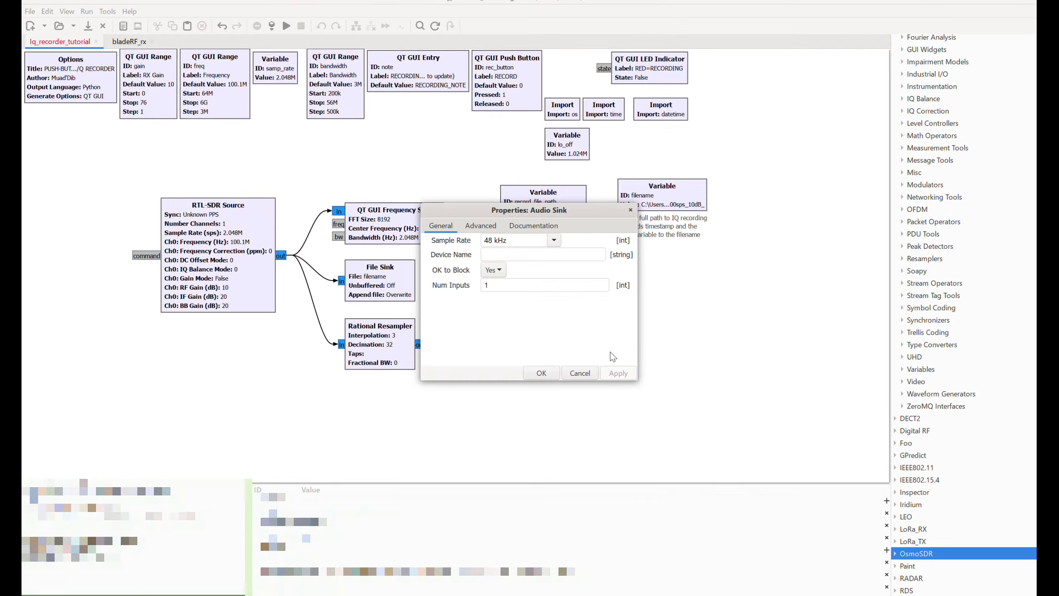
click(537, 374)
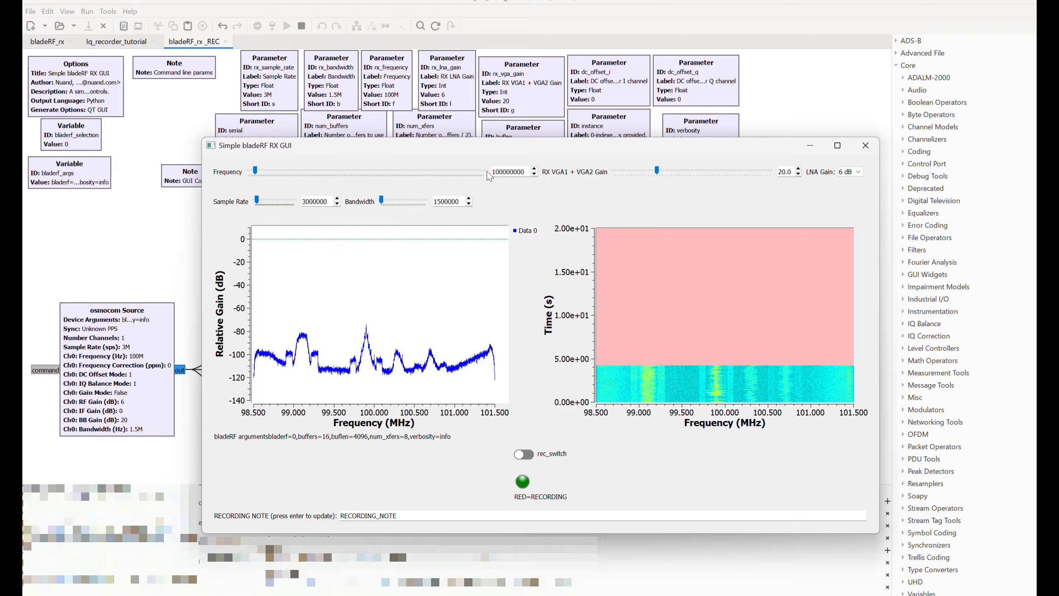
Step: Tune the bladeRF receiver's frequency to 100100000 Hz, and after that to 98300000 Hz
click(504, 171)
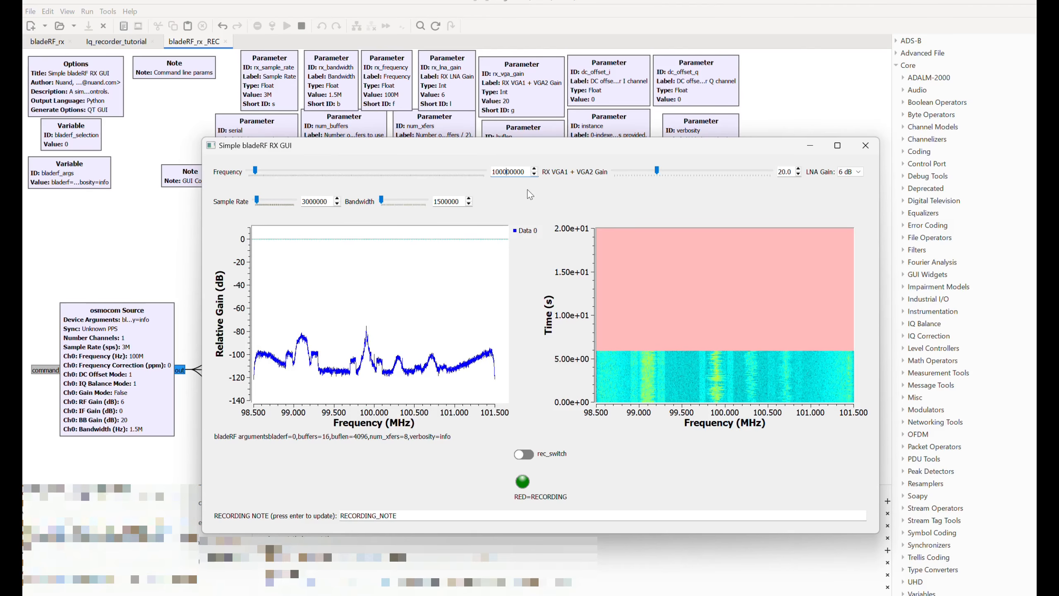
key(Delete)
text(1)
key(Return)
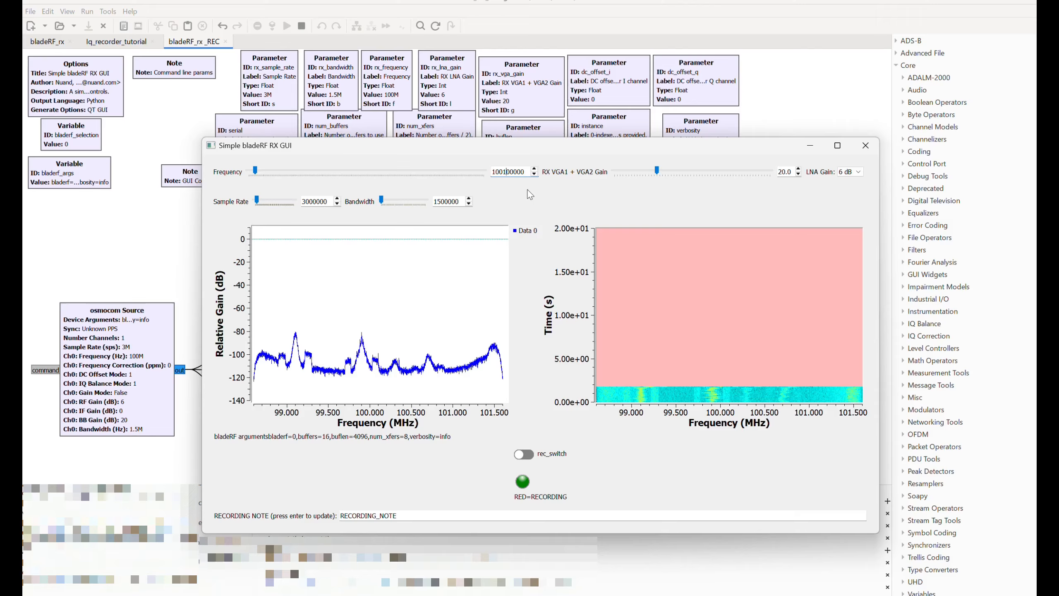
text(3)
key(Return)
key(Down)
key(Down)
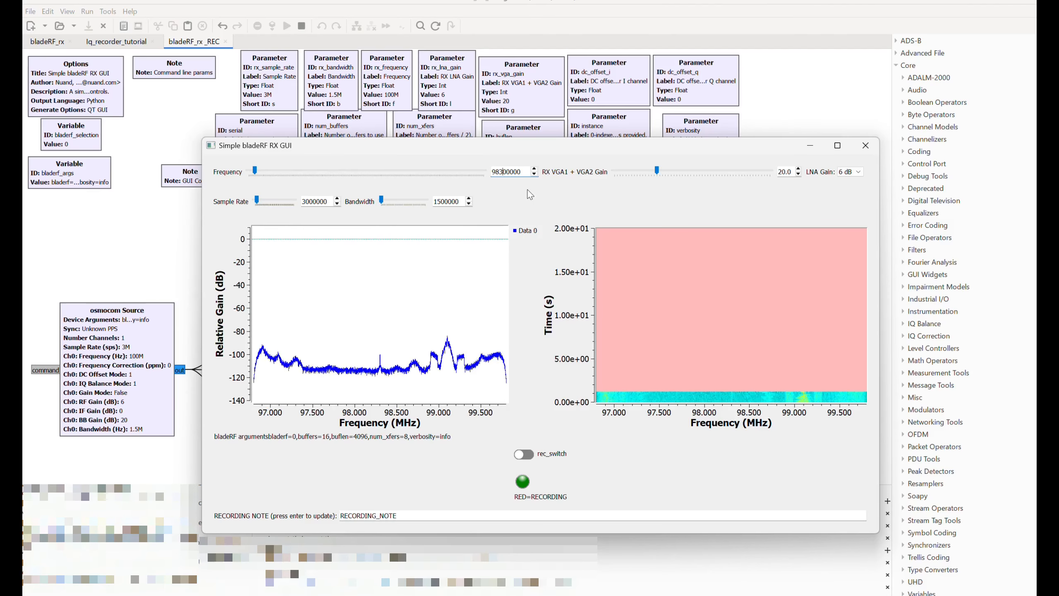
Step: Retune the bladeRF receiver to 98500000 Hz and move on up to 100500000 Hz
key(BackSpace)
text(5)
key(Return)
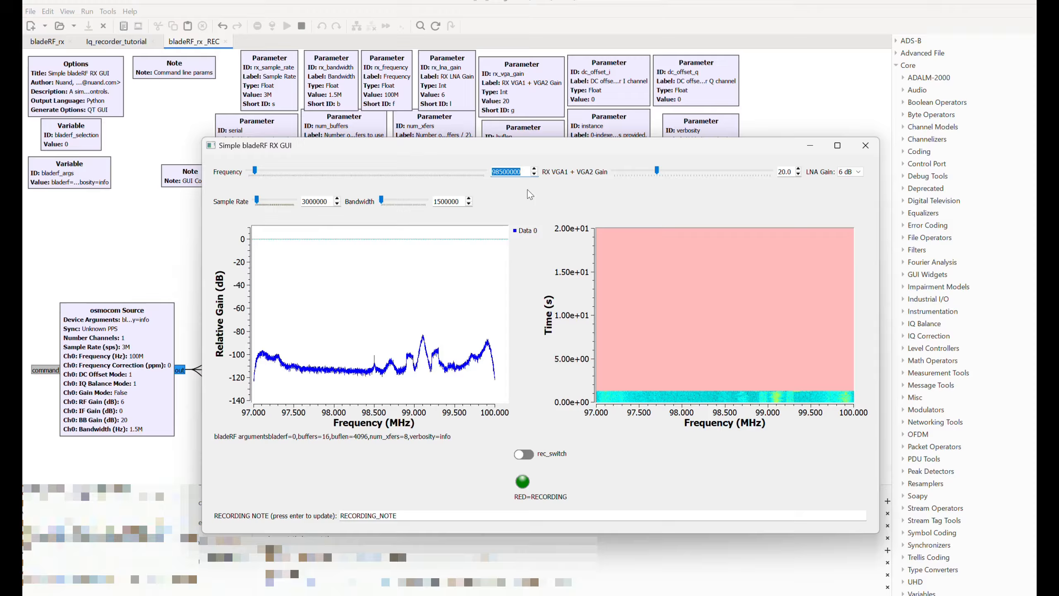
key(Return)
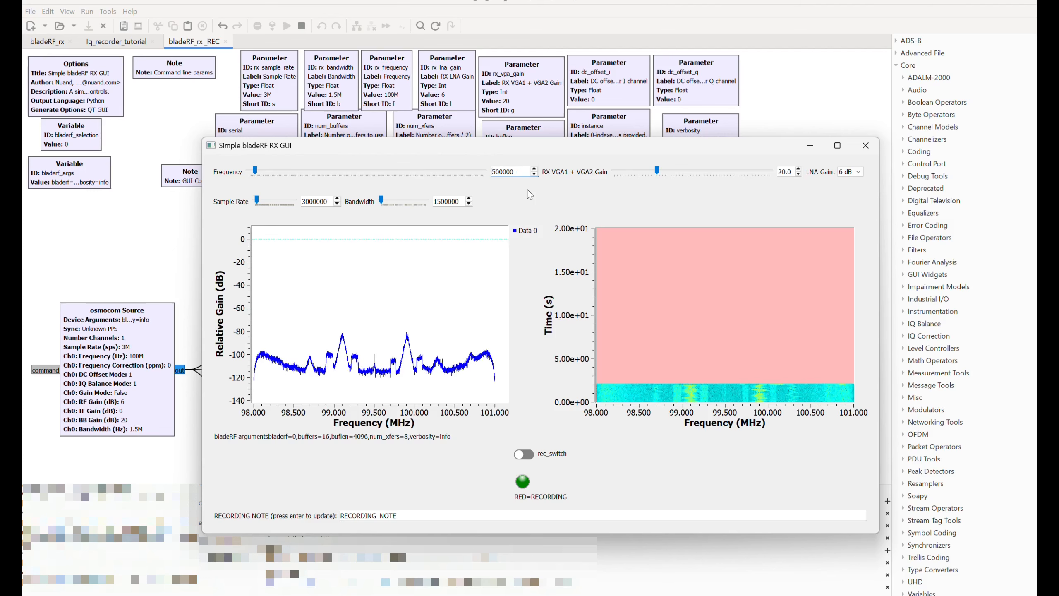
key(Return)
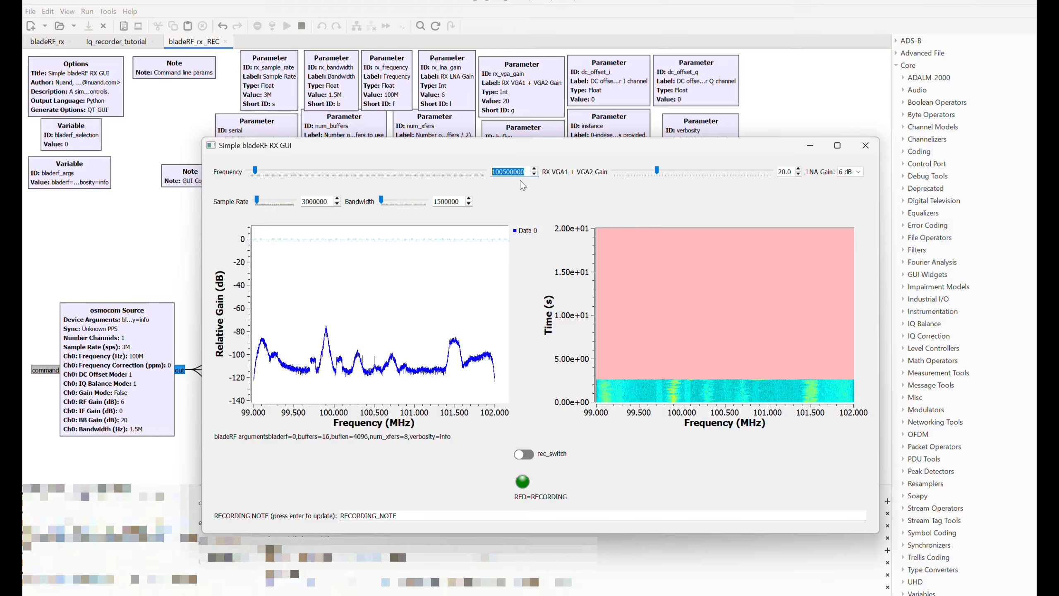
Step: Set the bladeRF receiver's frequency to 101500000 Hz
click(509, 172)
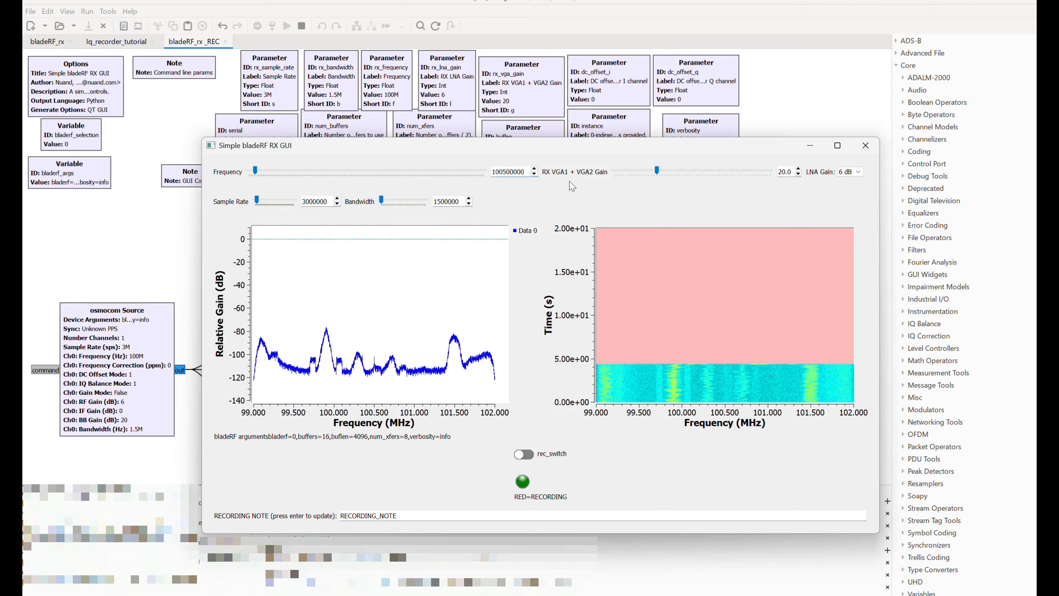
key(Left)
key(BackSpace)
text(1)
key(Return)
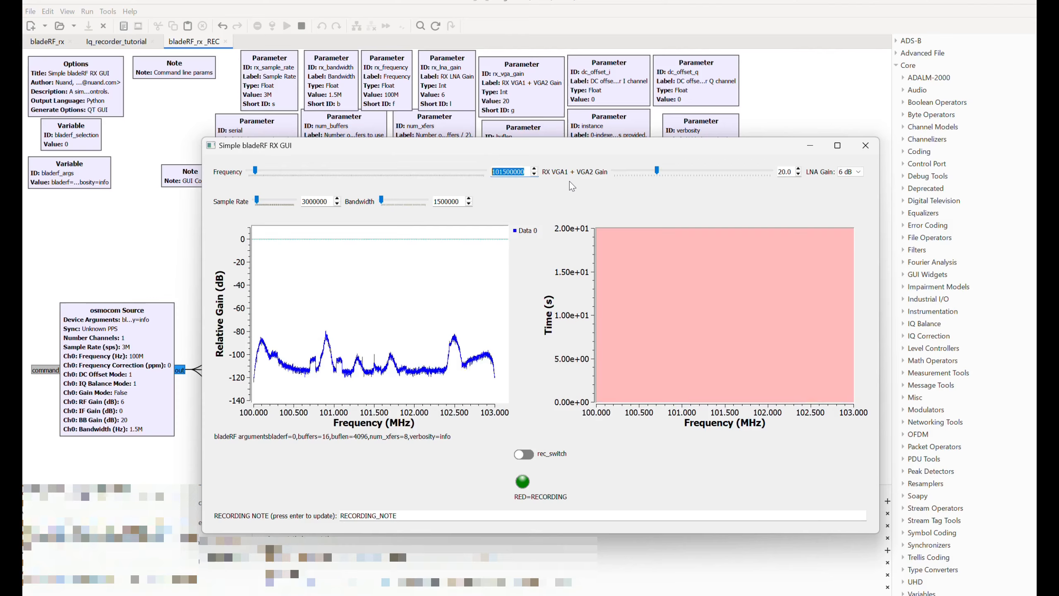
key(Right)
key(Right)
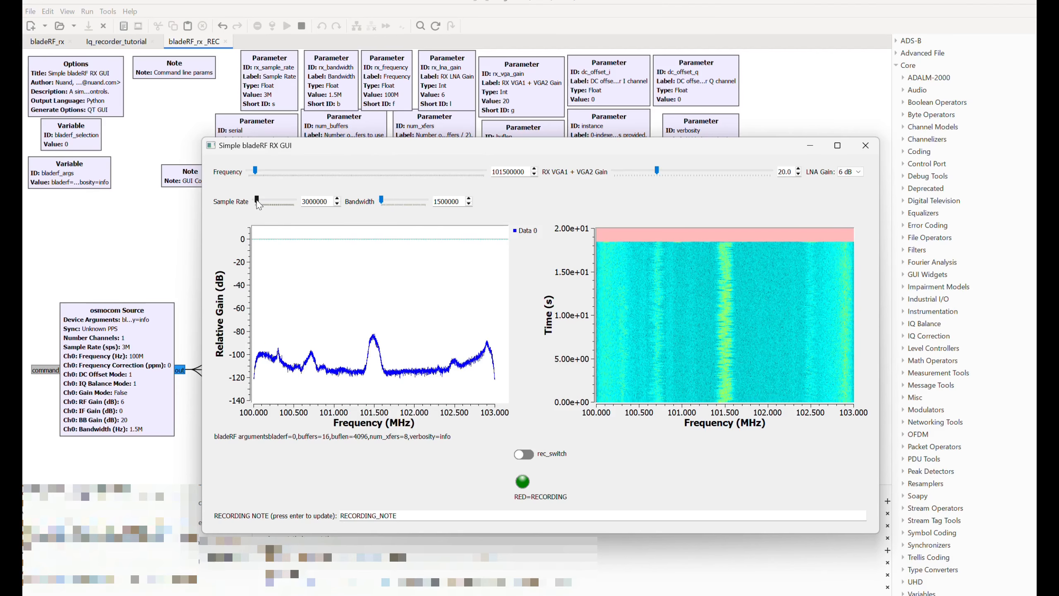
Step: Try sample rates of 3200000 and 2400000 in the bladeRF receiver window
click(304, 204)
key(Delete)
text(2)
key(Return)
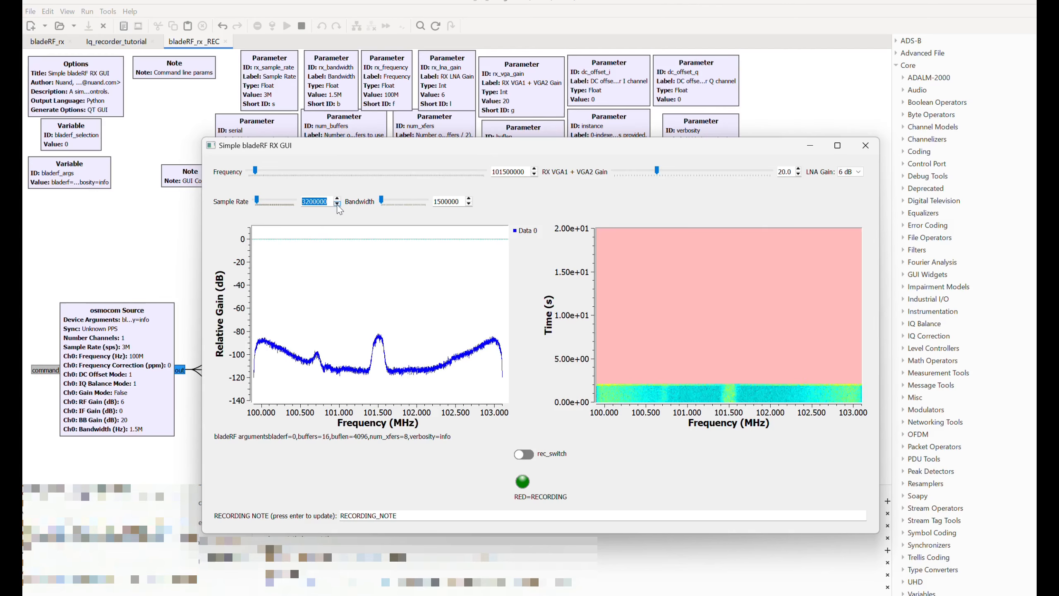
text(3)
key(Return)
key(Left)
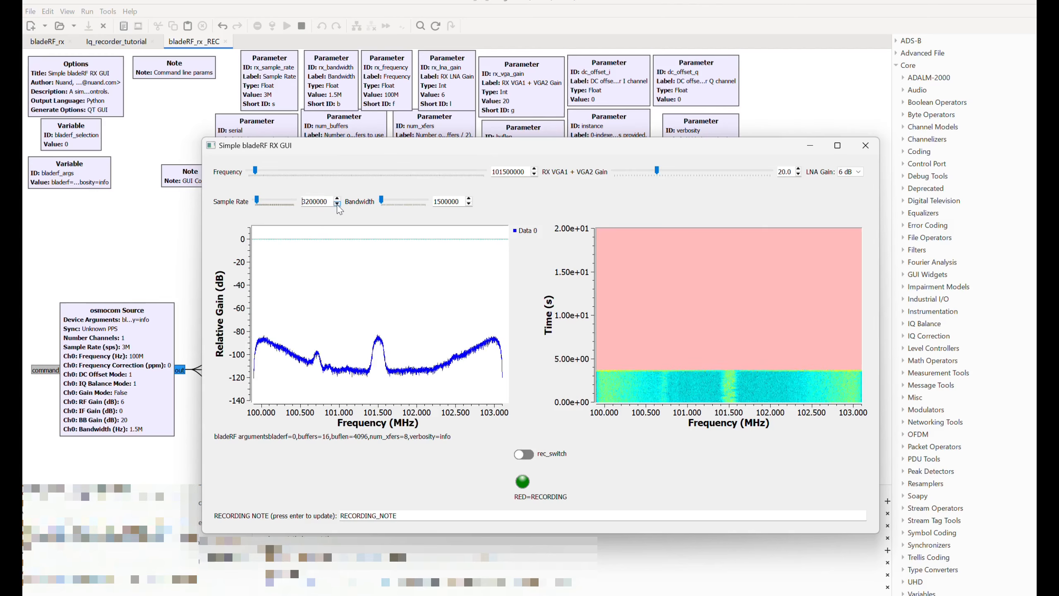
text(24)
key(Return)
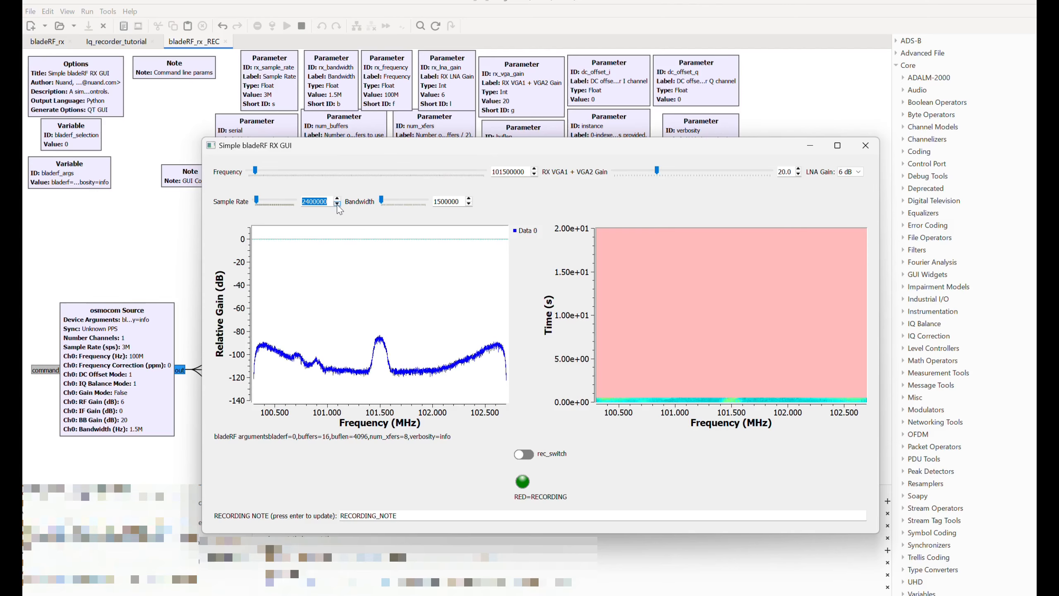
Step: Set the bladeRF receiver's sample rate to 2000000
key(Left)
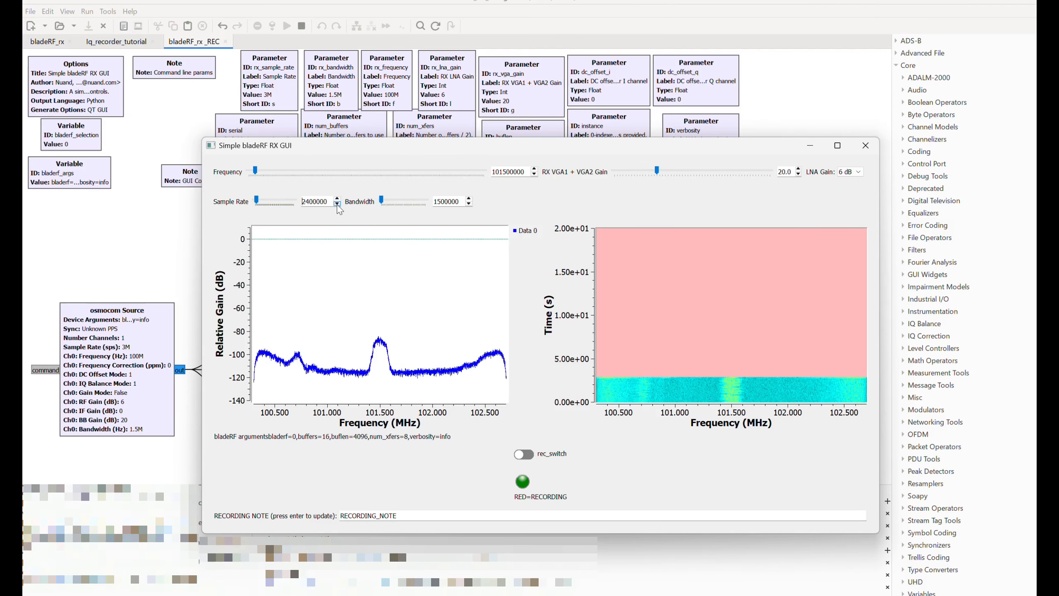
key(Delete)
key(Delete)
text(20)
key(Return)
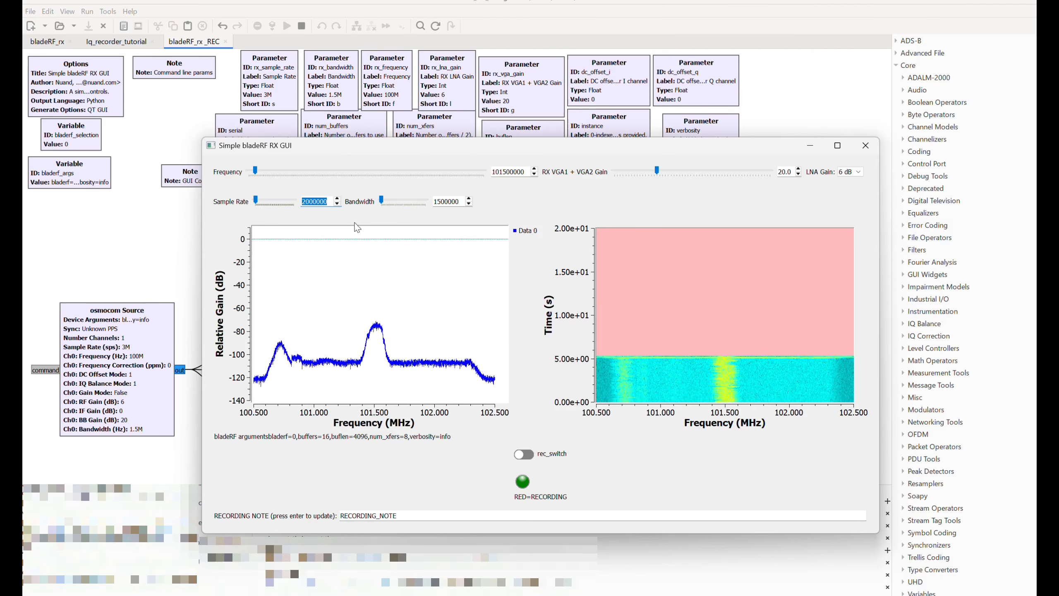
Step: Start recording with the rec_switch toggle and stop the running bladeRF flowgraph
click(528, 456)
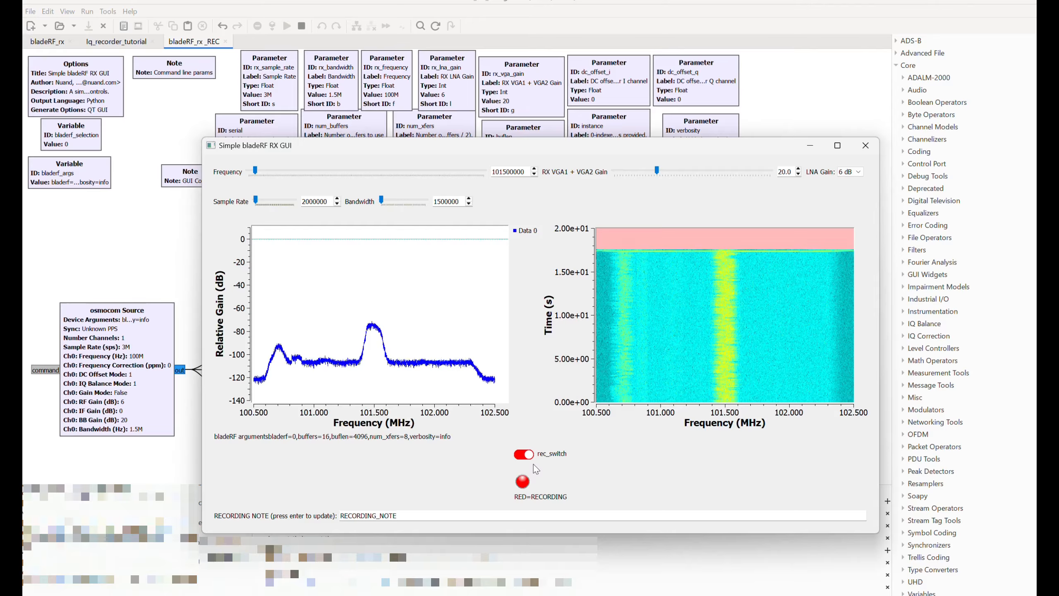
click(302, 26)
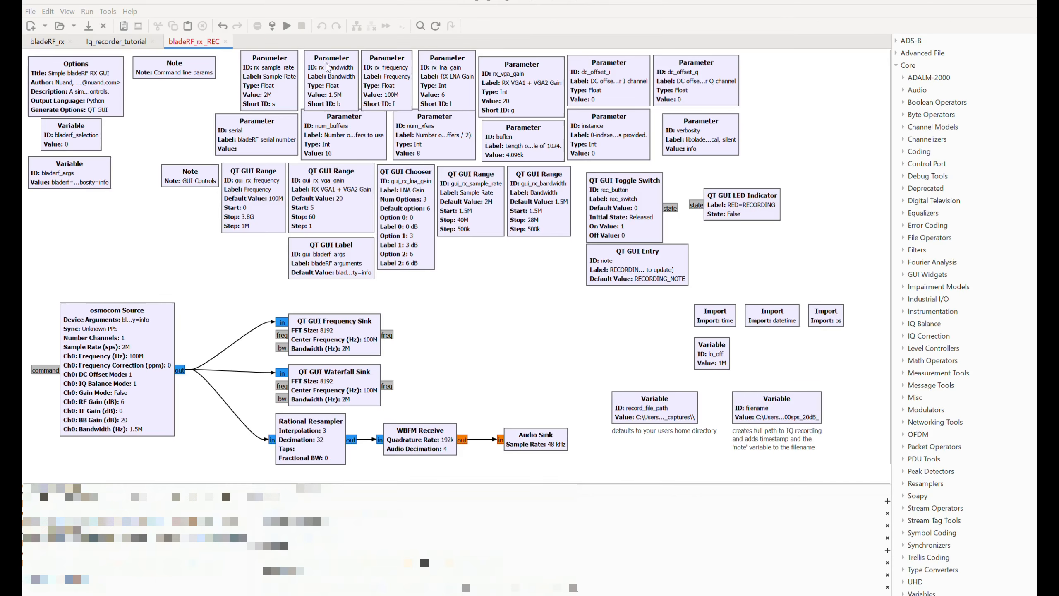
Step: Check the settings of the rx_sample_rate parameter block in the bladeRF_rx_REC flowgraph
double_click(280, 87)
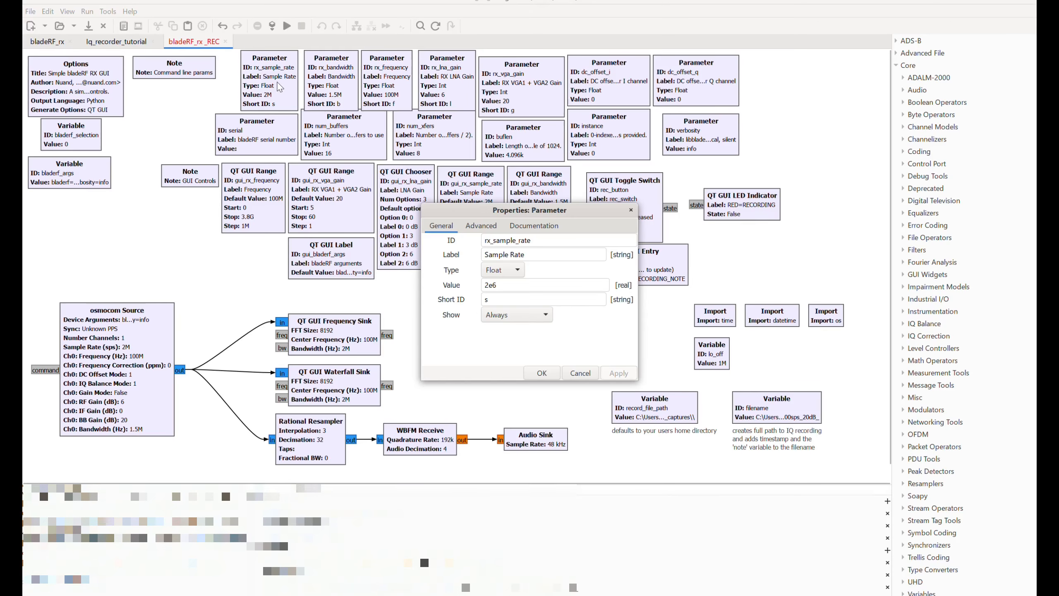
click(550, 376)
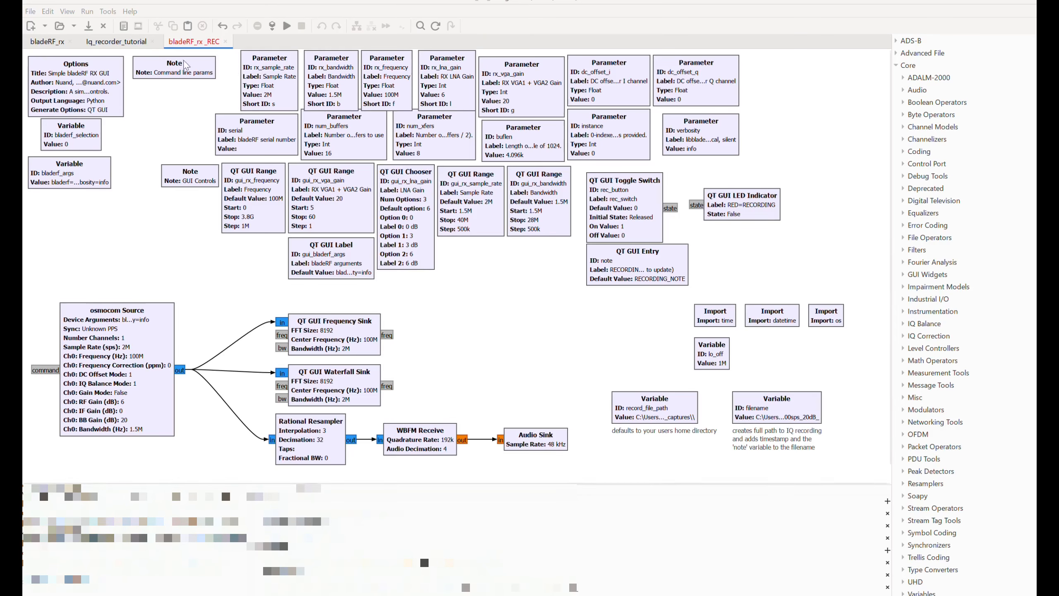
Step: Copy the File Sink block from the Iq_recorder_tutorial flowgraph into the bladeRF_rx_REC flowgraph
click(116, 41)
click(394, 278)
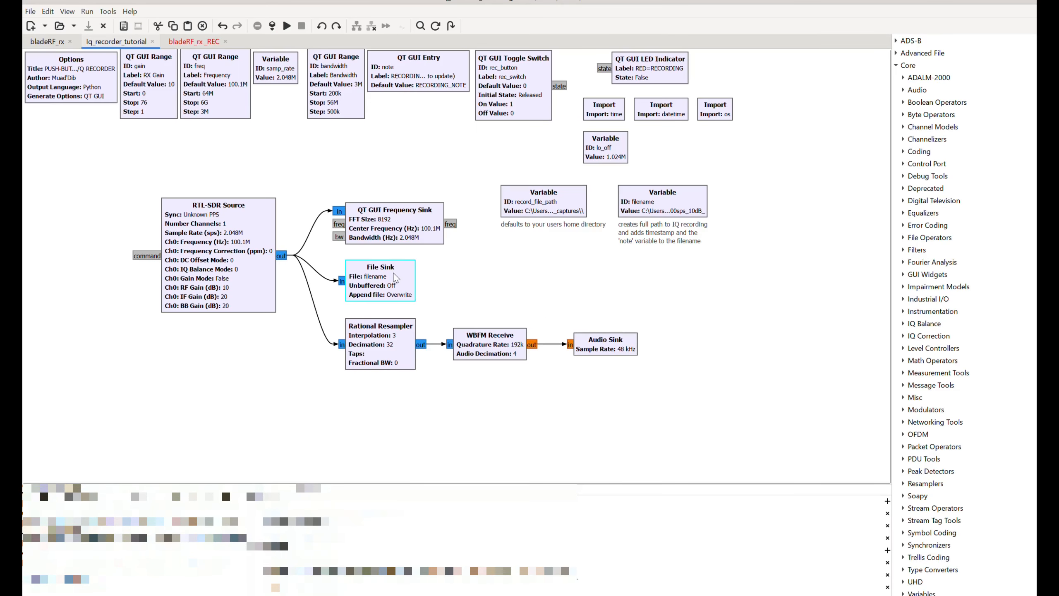
key(ctrl+c)
click(204, 44)
key(ctrl+v)
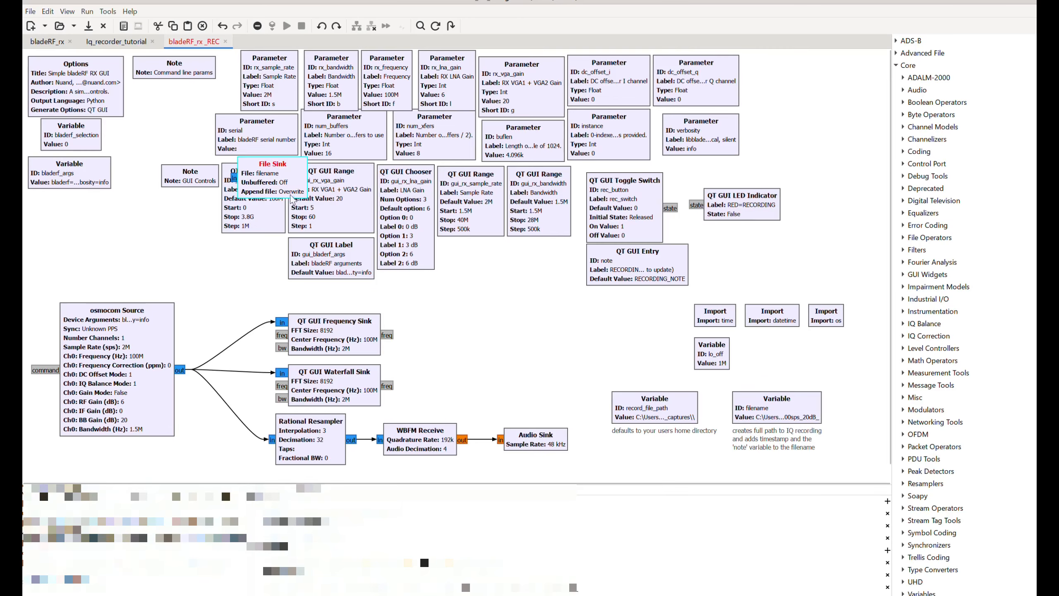
Step: Place the File Sink above the osmocom Source and connect its input to the source's output
drag(239, 176, 200, 279)
click(196, 284)
click(180, 369)
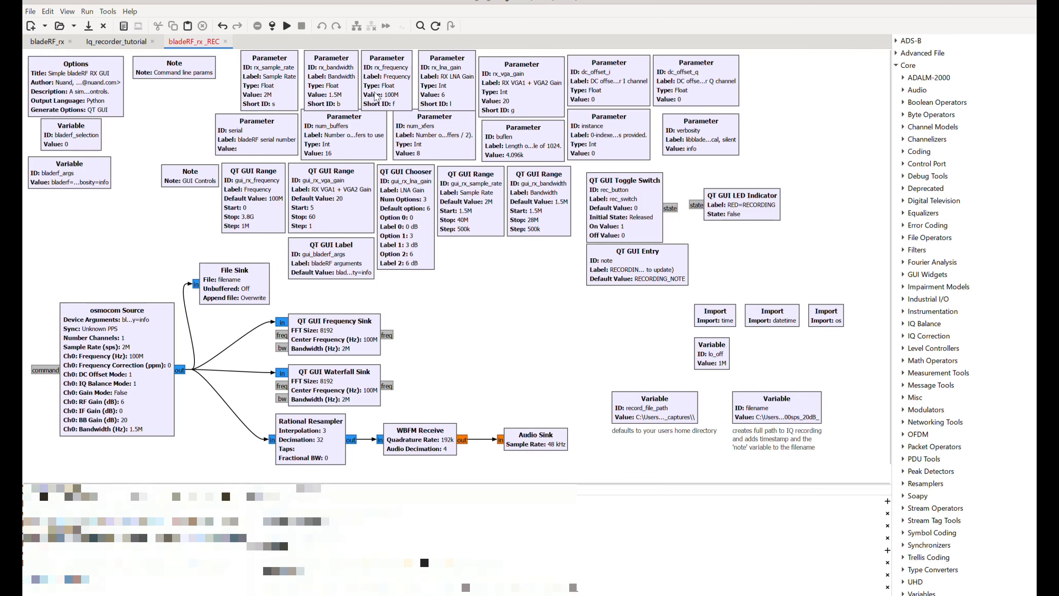
Step: Run the bladeRF_rx_REC flowgraph at 101.5 MHz to make a test recording with rec_switch, and check the captured file in the iq_captures folder
key(F6)
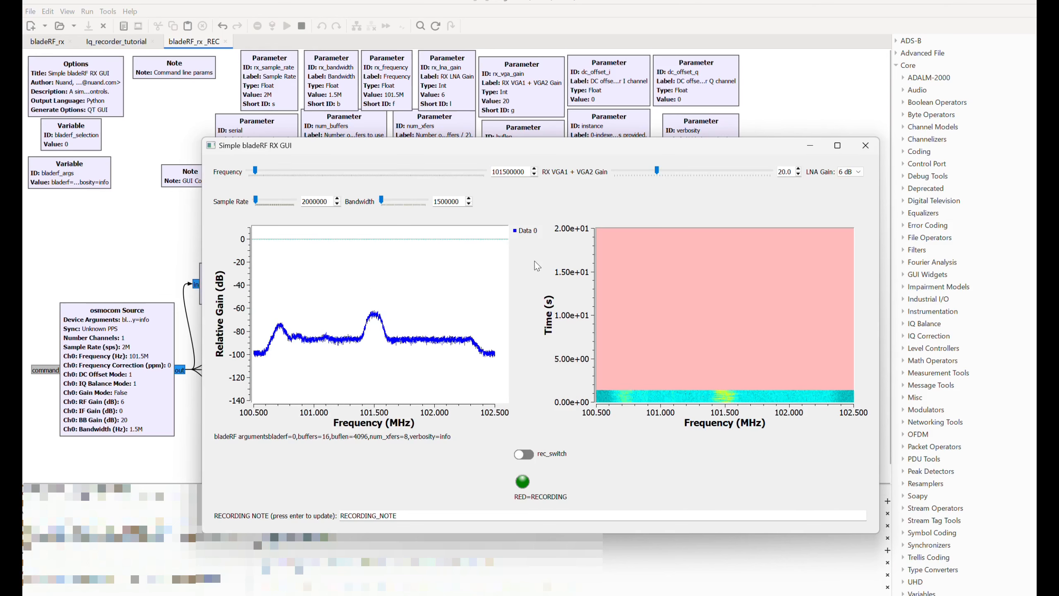
click(528, 455)
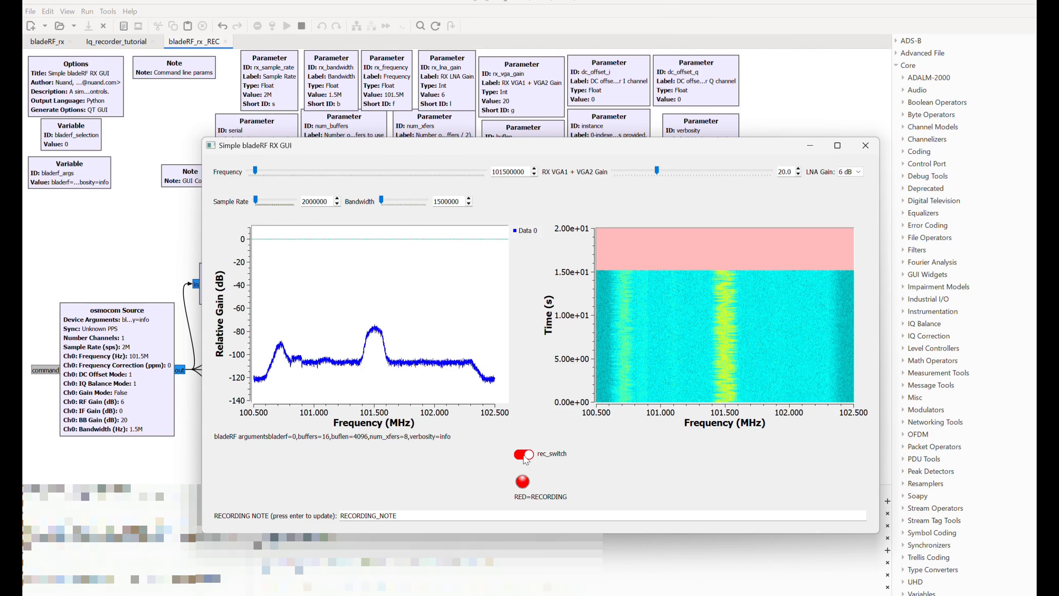
click(525, 457)
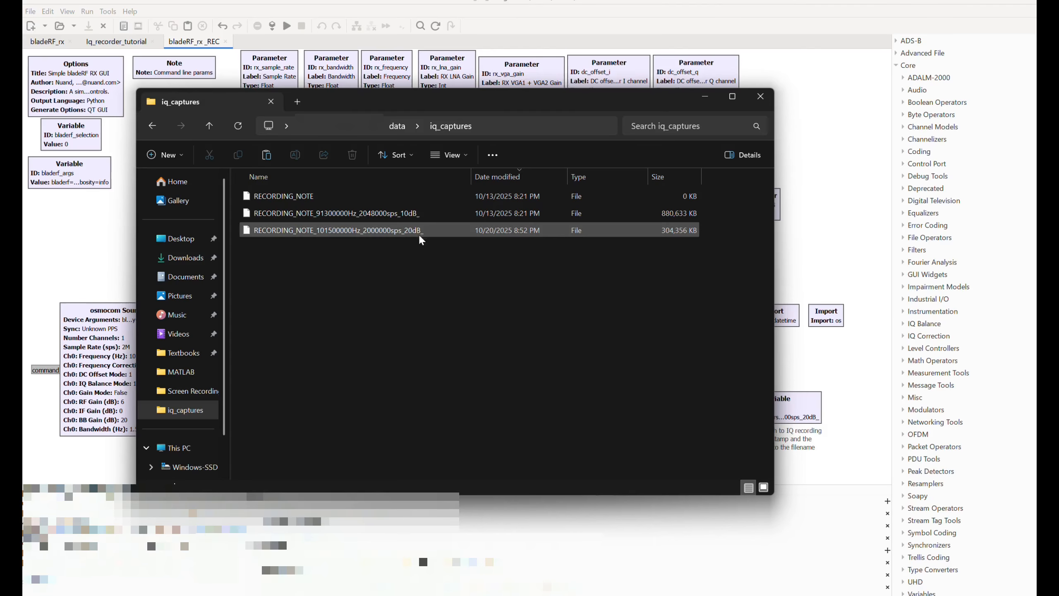
click(759, 97)
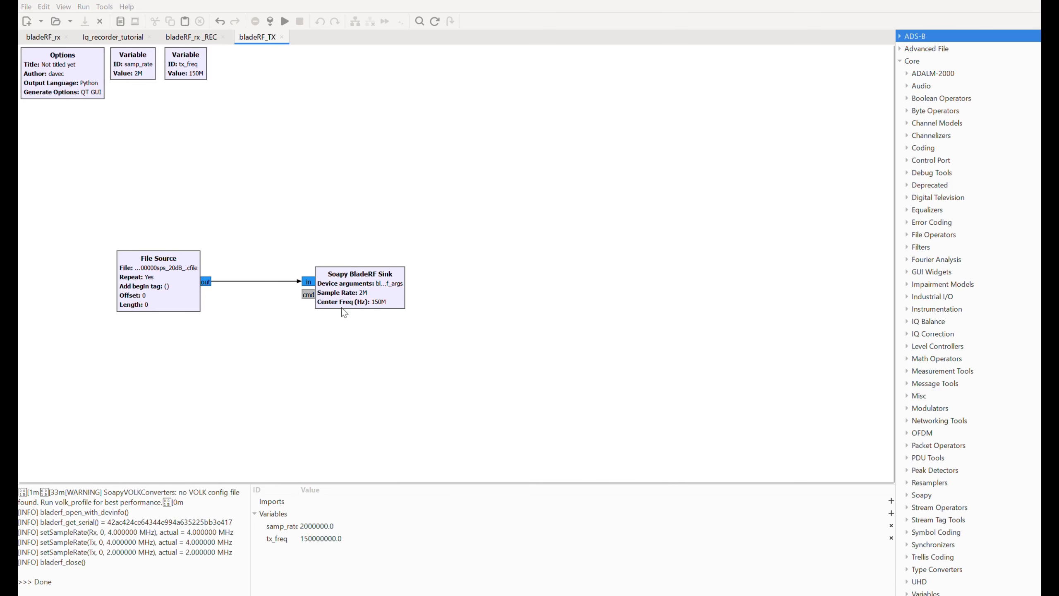
Step: Check the general and RF option settings of the Soapy BladeRF Sink in the bladeRF_TX flowgraph
double_click(352, 295)
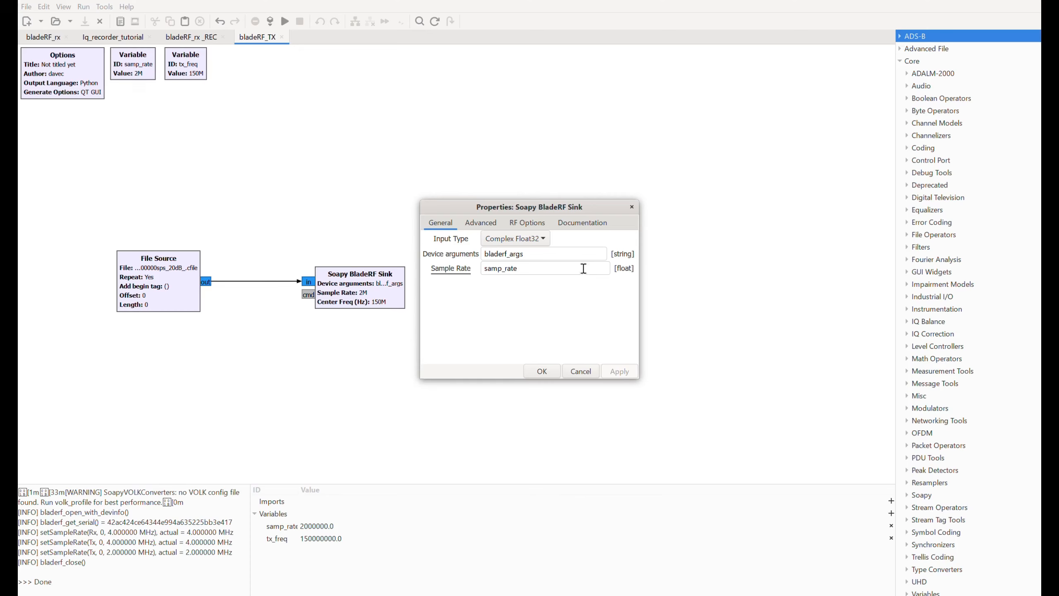
click(527, 223)
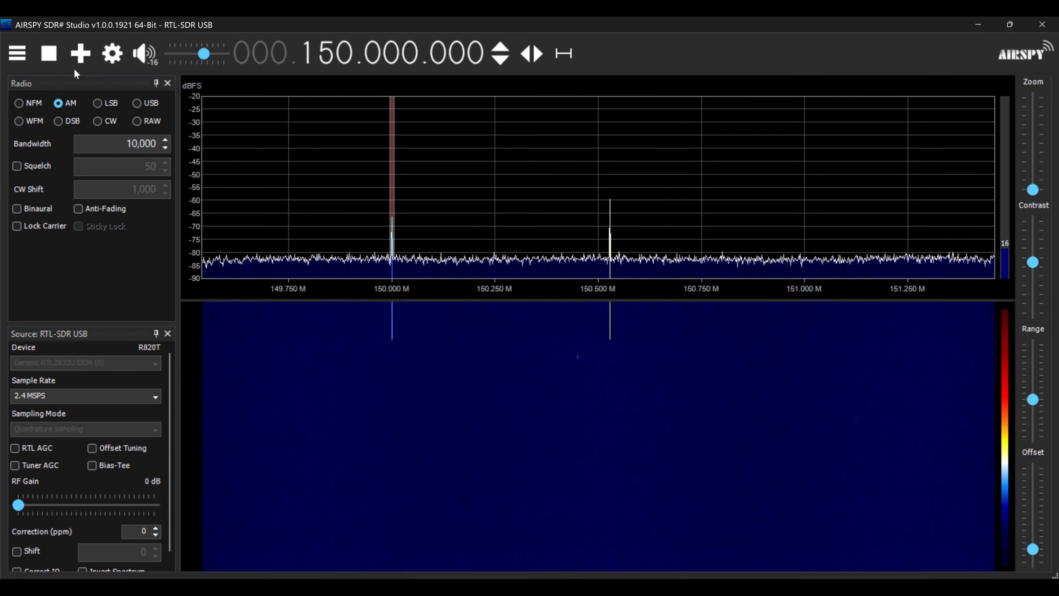
Step: Switch to SDR# tuned to 150 MHz and set the demodulation mode to WFM
click(29, 121)
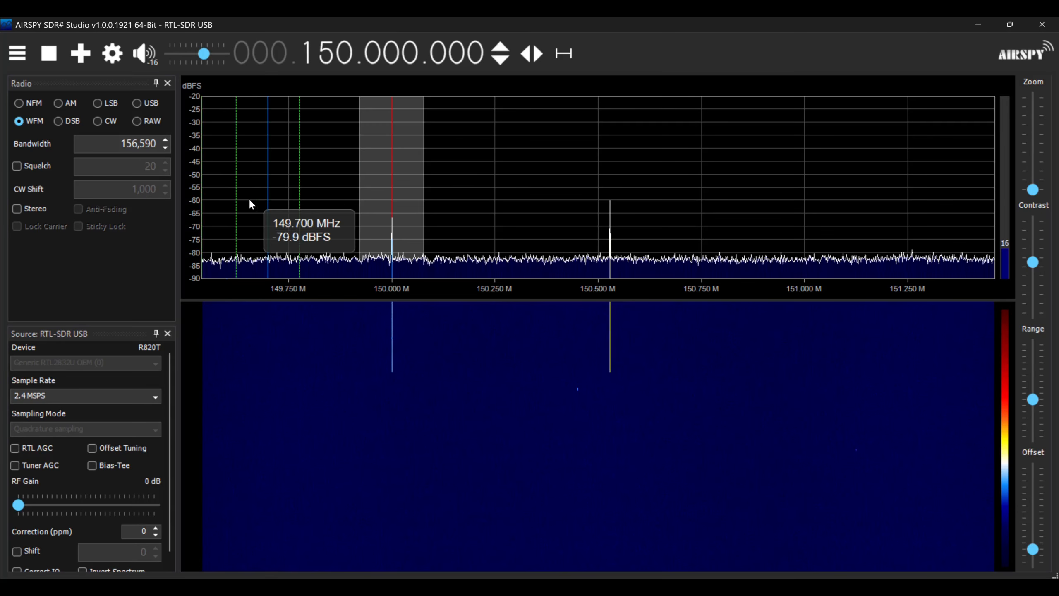